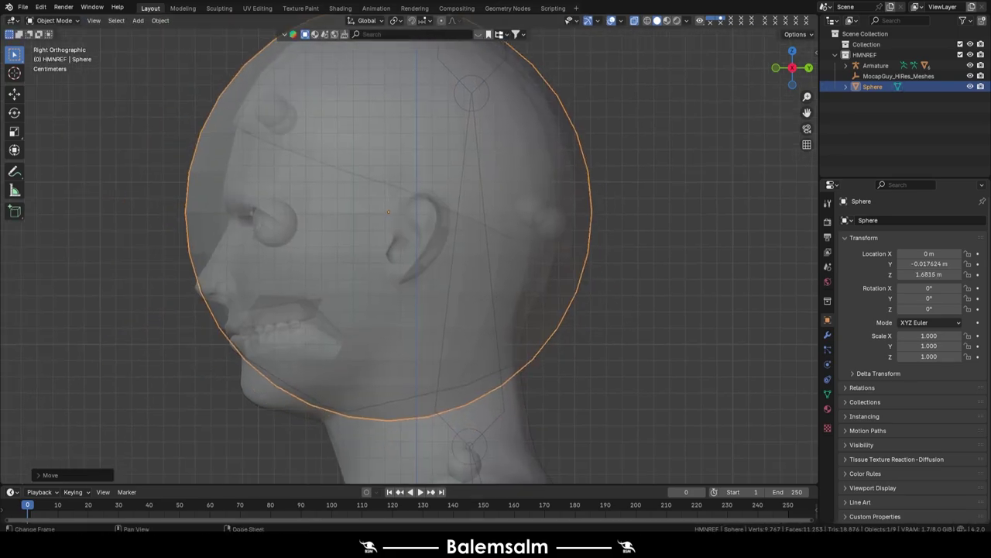
# Select the sphere's bottom rows and front-face vertices and delete them, leaving a helmet shell.
pyautogui.press('Tab')
pyautogui.moveTo(186, 333); pyautogui.dragTo(597, 449)
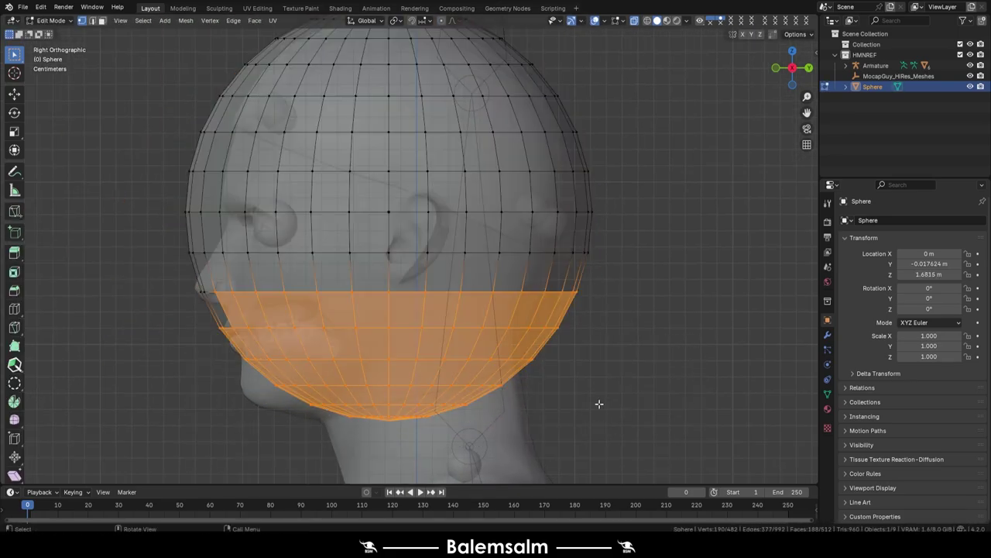
pyautogui.moveTo(598, 403); pyautogui.dragTo(649, 315)
pyautogui.keyDown('shift'); pyautogui.moveTo(578, 267); pyautogui.dragTo(622, 329, button='middle'); pyautogui.keyUp('shift')
pyautogui.moveTo(221, 140); pyautogui.dragTo(428, 410)
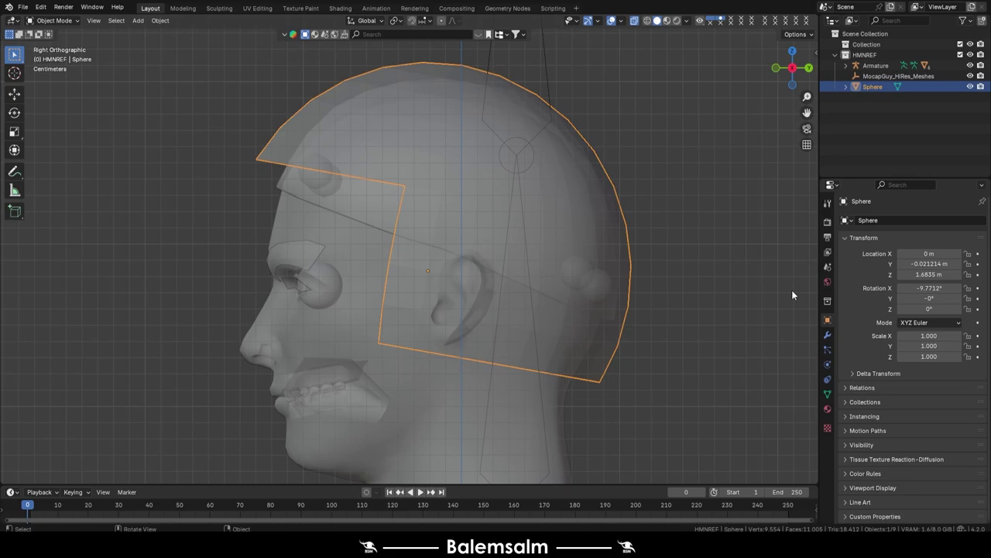
# Add Mirror and Subdivision Surface modifiers to the helmet sphere.
pyautogui.click(827, 333)
pyautogui.click(883, 220)
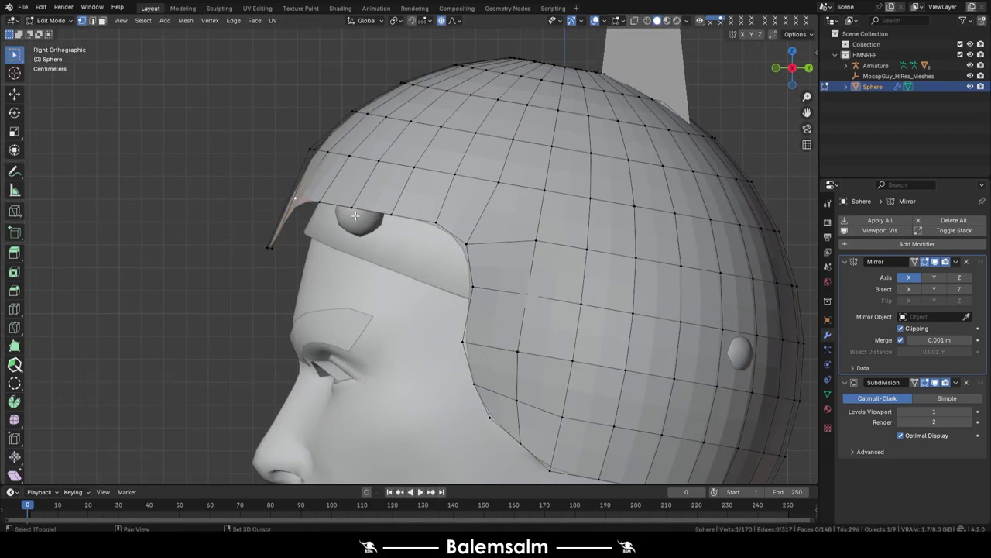
pyautogui.press('Tab')
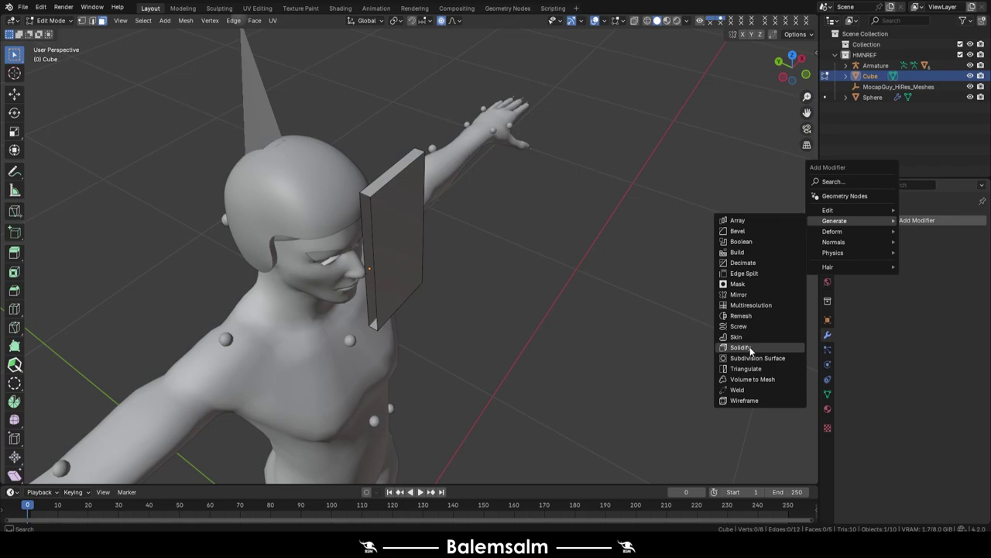
# Add a Mirror modifier to the visor cube, place it before the face, and curve its edge.
pyautogui.click(739, 295)
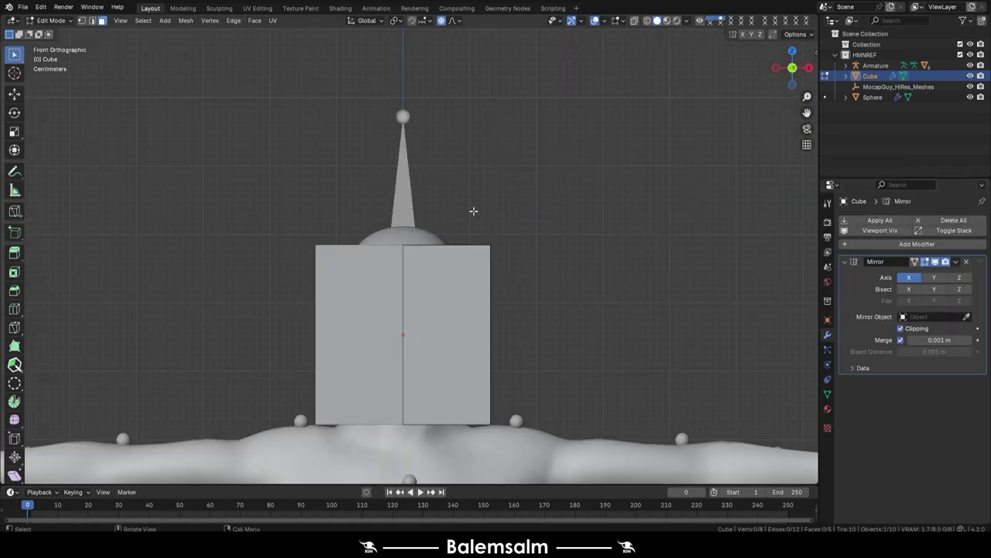
pyautogui.click(370, 362)
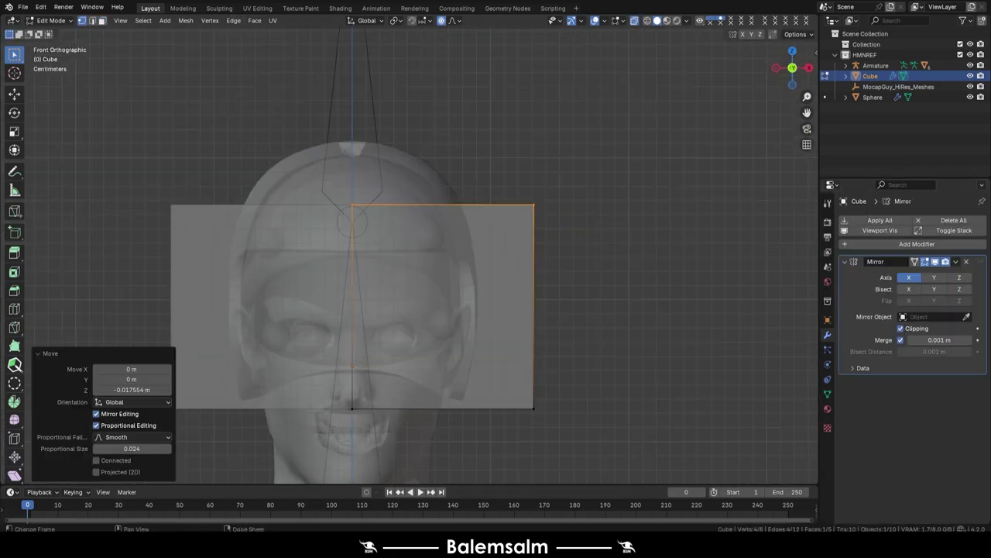
pyautogui.click(465, 359)
pyautogui.moveTo(491, 283); pyautogui.dragTo(338, 278, button='middle')
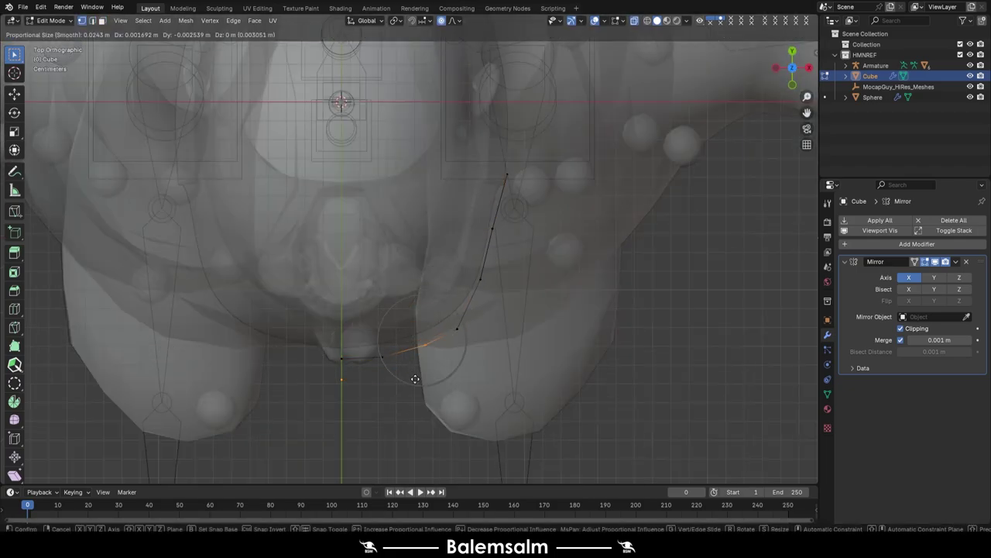
pyautogui.click(415, 378)
pyautogui.scroll(2, 480, 240)
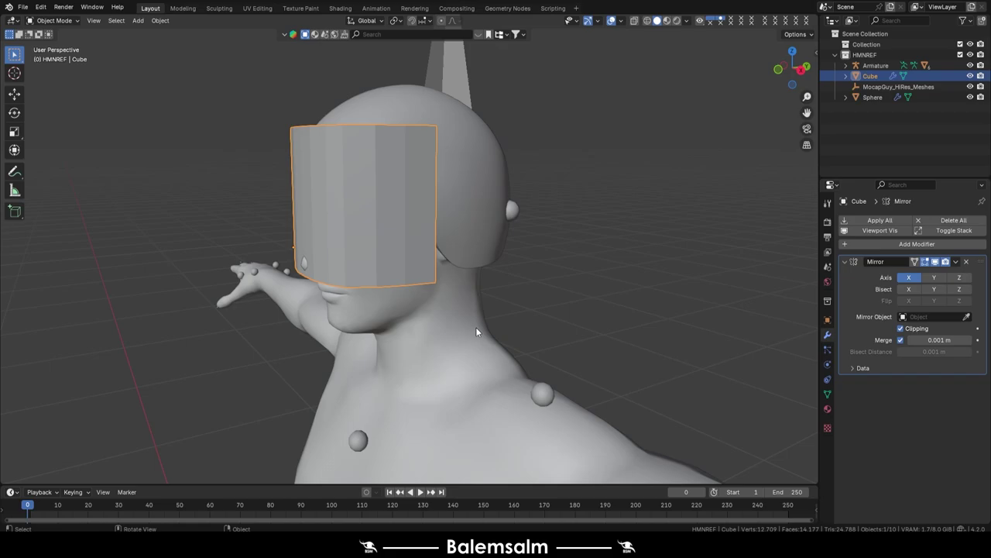
# Tilt the visor to match the face angle and move it in front of the face.
pyautogui.press('KP_3')
pyautogui.press('r')
pyautogui.click(424, 335)
pyautogui.press('g')
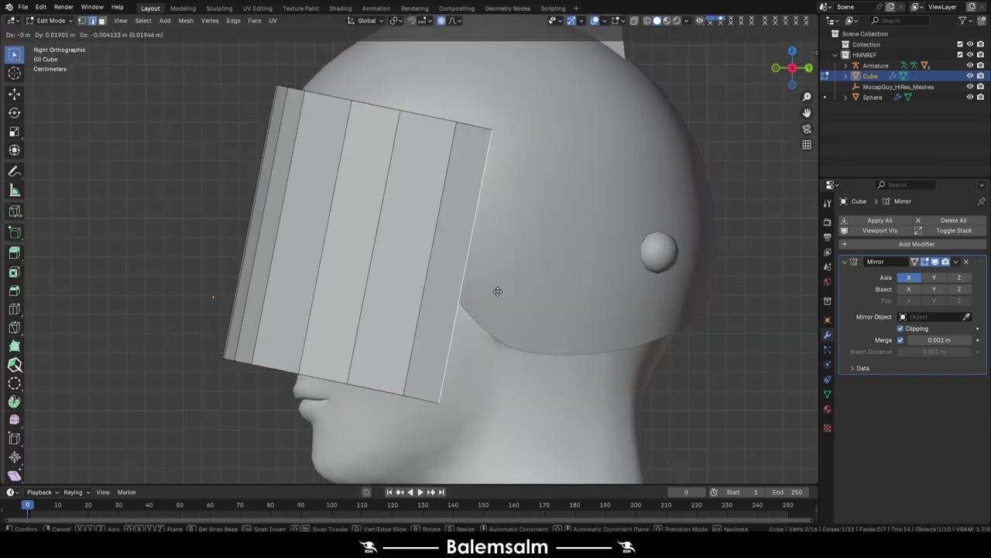
pyautogui.click(502, 291)
pyautogui.moveTo(503, 292); pyautogui.dragTo(571, 204, button='middle')
pyautogui.scroll(3, 465, 256)
# Round the visor's lower corner with proportional editing and make the Mirror modifier active.
pyautogui.press('g')
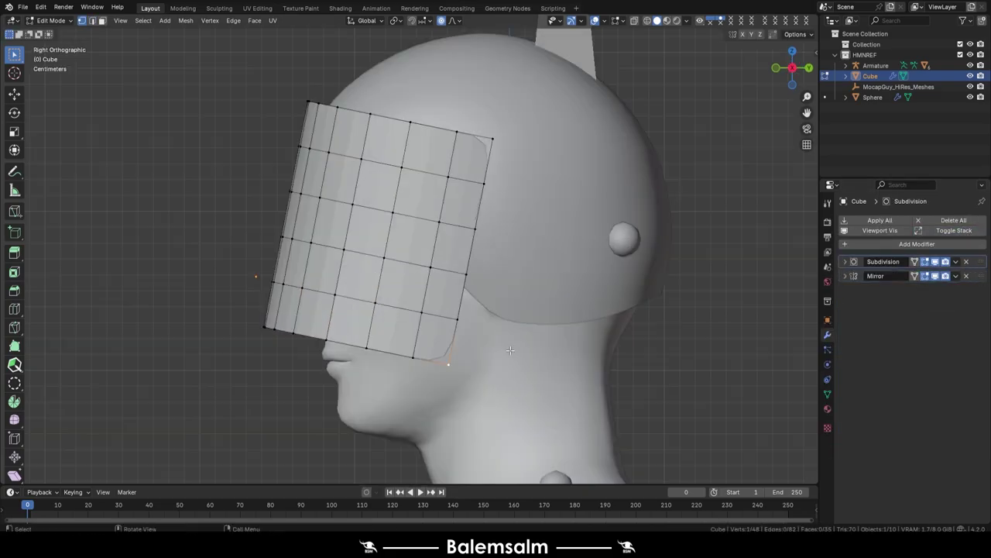
pyautogui.scroll(2, 511, 350)
pyautogui.press('g')
pyautogui.click(438, 299)
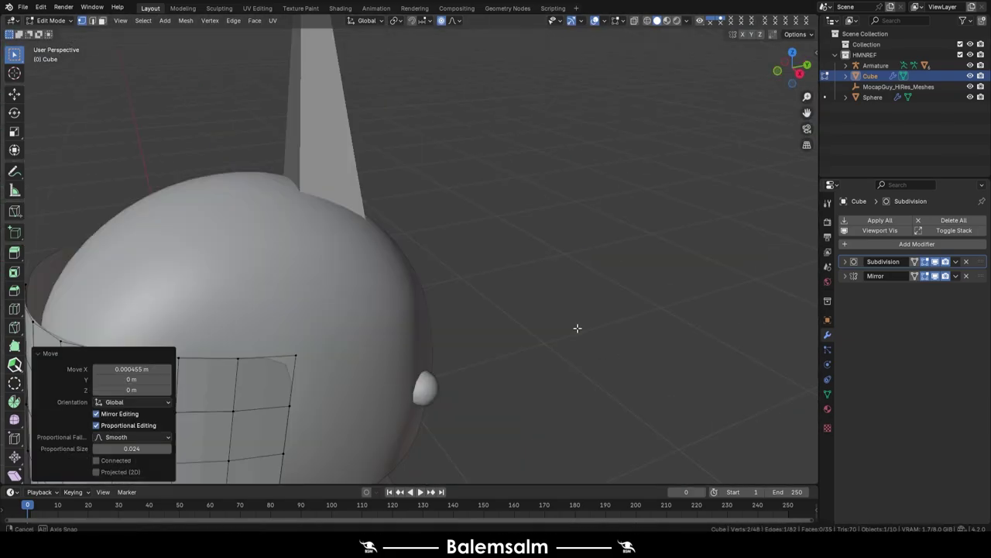
pyautogui.click(978, 274)
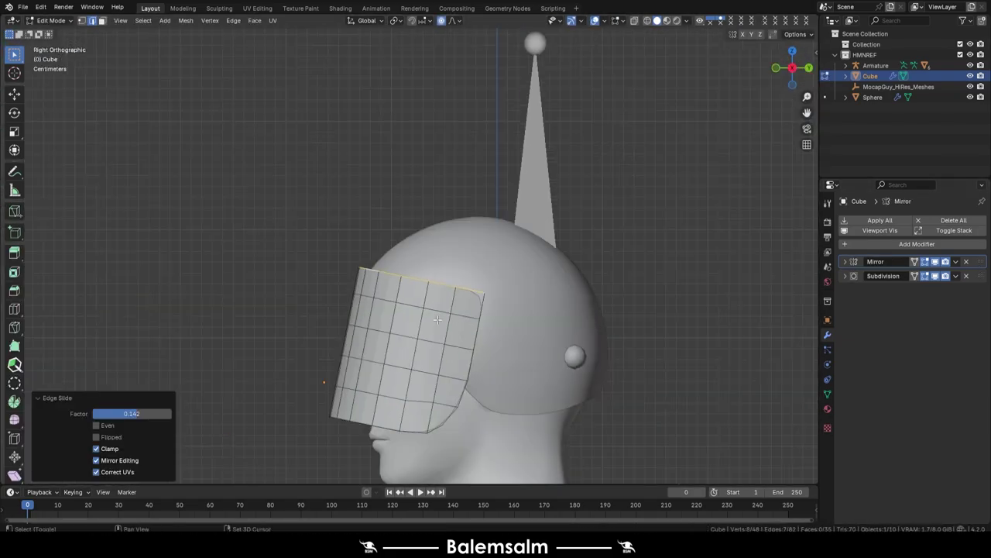
pyautogui.press('Tab')
pyautogui.moveTo(416, 319); pyautogui.dragTo(475, 328, button='middle')
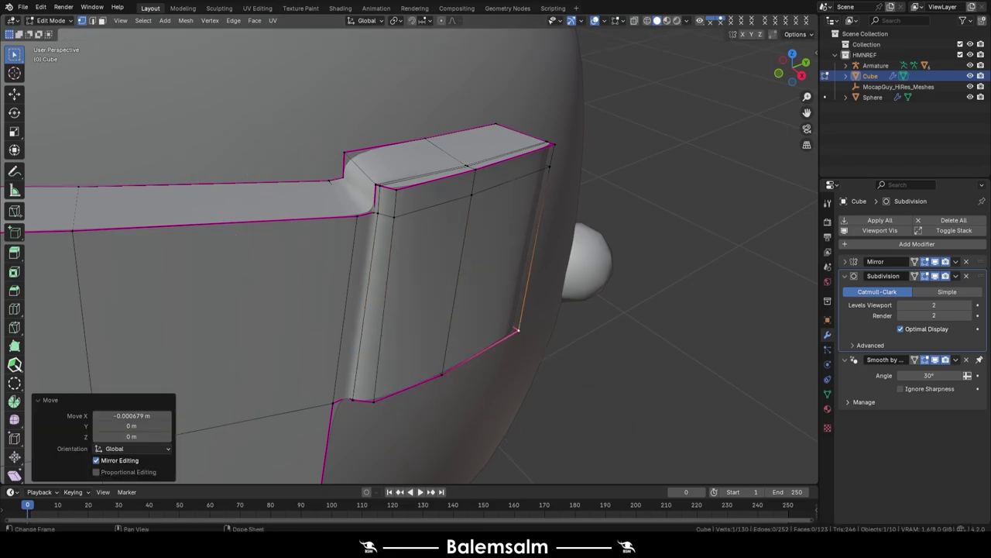
pyautogui.moveTo(447, 235); pyautogui.dragTo(439, 138, button='middle')
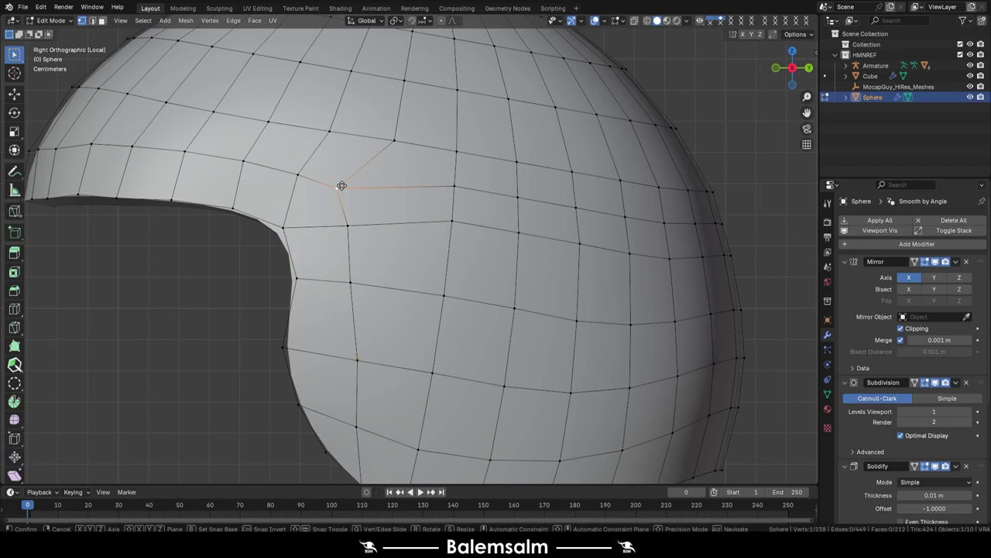
# Vertex-slide the helmet's bottom edge loop, then apply the Subdivision modifier into the mesh.
pyautogui.click(341, 186)
pyautogui.moveTo(341, 186); pyautogui.dragTo(336, 277, button='middle')
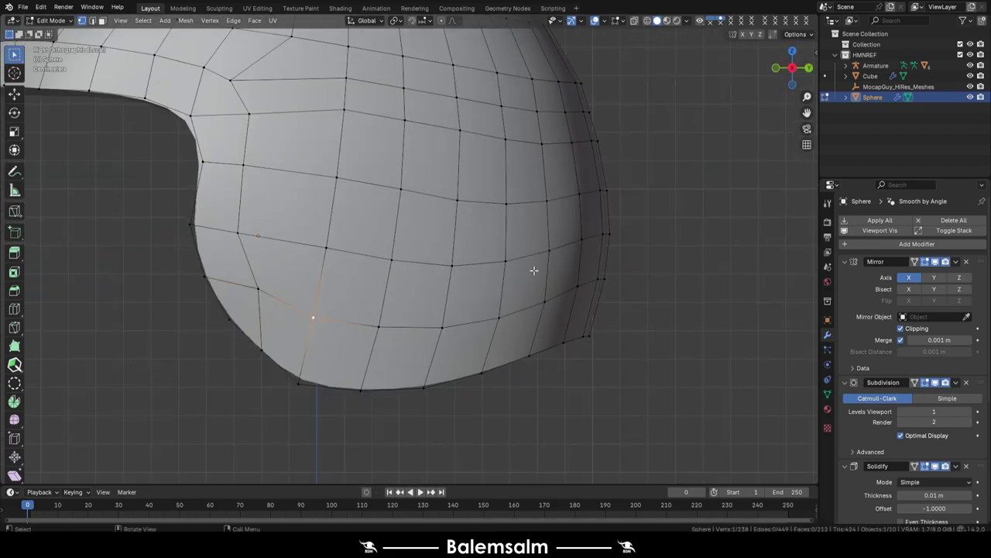
pyautogui.moveTo(504, 281); pyautogui.dragTo(332, 347)
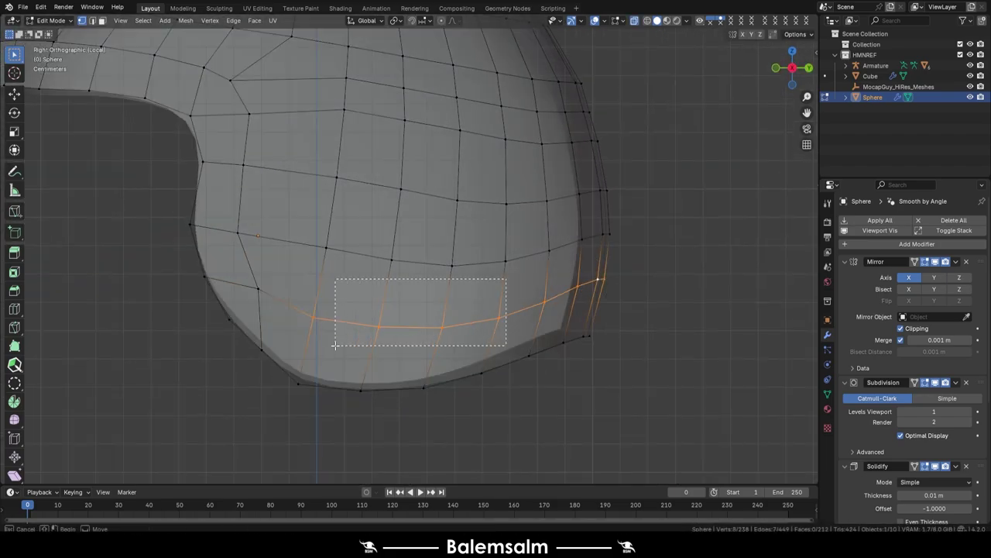
pyautogui.hotkey('shift', 'v')
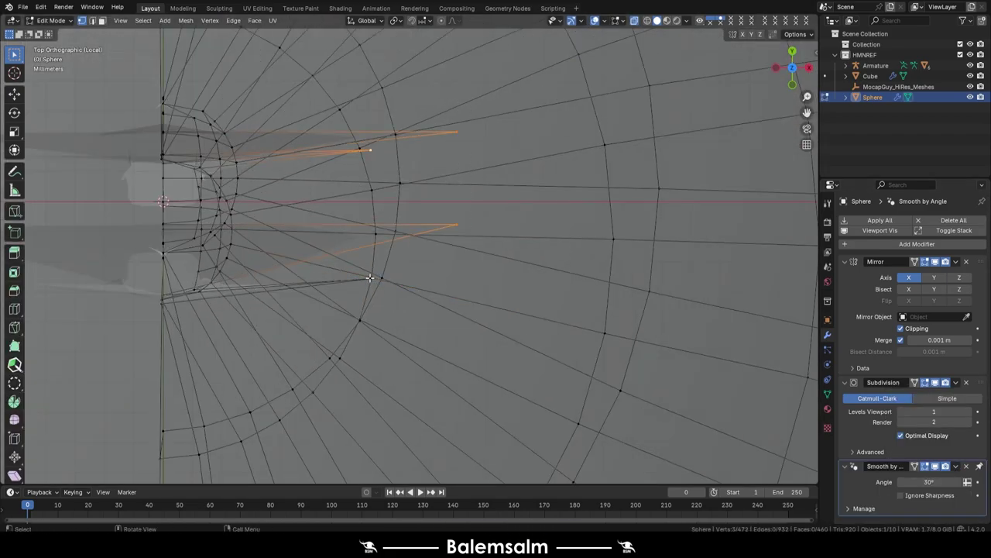
pyautogui.scroll(-5, 370, 277)
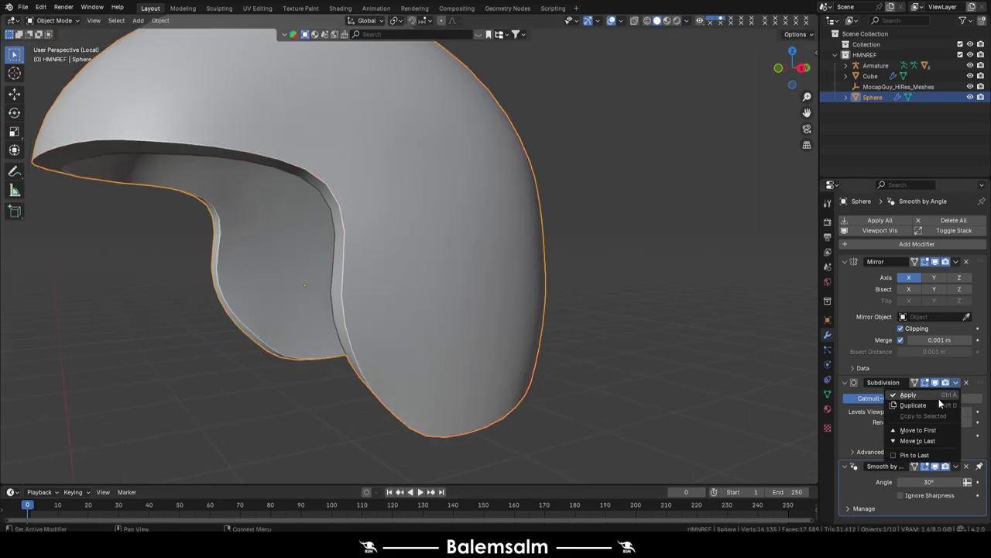
pyautogui.click(938, 398)
pyautogui.press('Tab')
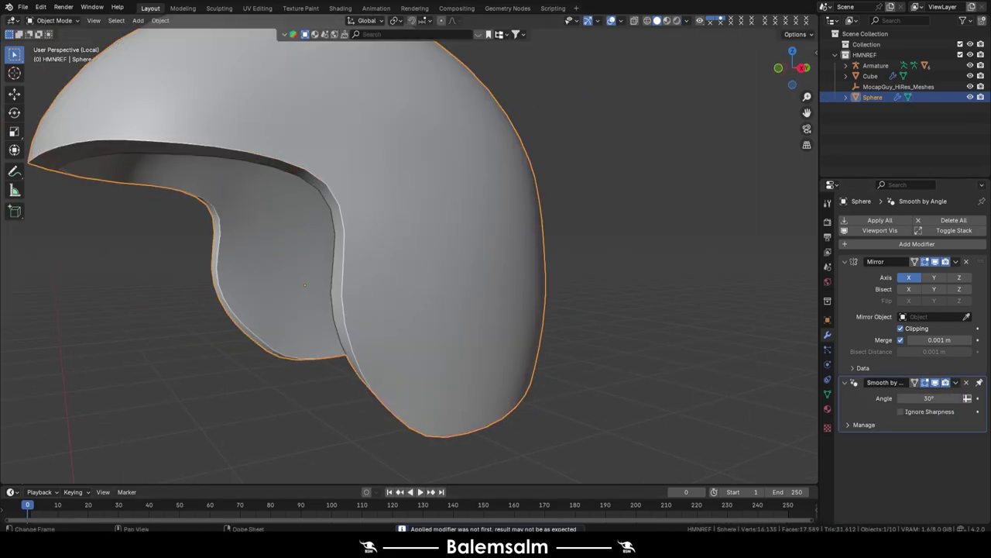
# Extrude the band of rim faces and thicken it into a raised trim band.
pyautogui.moveTo(417, 406)
pyautogui.mouseDown(button='middle')
pyautogui.moveTo(624, 356)
pyautogui.moveTo(479, 262)
pyautogui.moveTo(718, 372)
pyautogui.moveTo(589, 325)
pyautogui.mouseUp(button='middle')
pyautogui.press('3')
pyautogui.keyDown('ctrl'); pyautogui.click(605, 387); pyautogui.keyUp('ctrl')
pyautogui.press('e')
pyautogui.press('Escape')
pyautogui.hotkey('alt', 's')
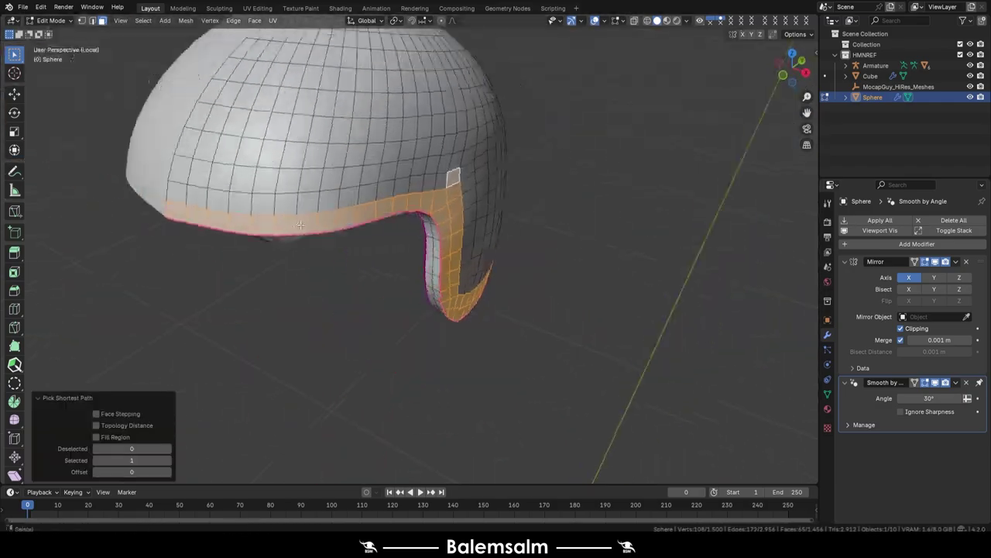
pyautogui.click(503, 316)
# Tuck the rim's corner vertex into place.
pyautogui.press('KP_3')
pyautogui.scroll(5, 369, 312)
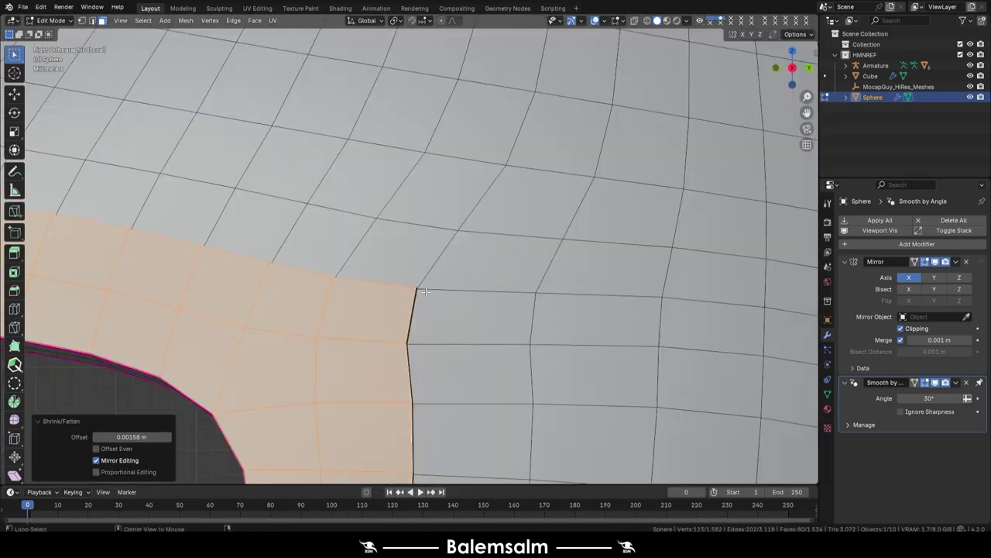
pyautogui.press('1')
pyautogui.click(383, 302)
pyautogui.press('g')
pyautogui.click(368, 311)
pyautogui.scroll(-5, 368, 312)
pyautogui.moveTo(400, 279)
pyautogui.mouseDown(button='middle')
pyautogui.moveTo(383, 331)
pyautogui.moveTo(460, 311)
pyautogui.moveTo(333, 271)
pyautogui.mouseUp(button='middle')
pyautogui.press('Tab')
pyautogui.press('Tab')
# Select the edge loop along the rim and scale it.
pyautogui.keyDown('alt'); pyautogui.click(434, 263); pyautogui.keyUp('alt')
pyautogui.press('g')
pyautogui.press('g')
pyautogui.click(464, 294)
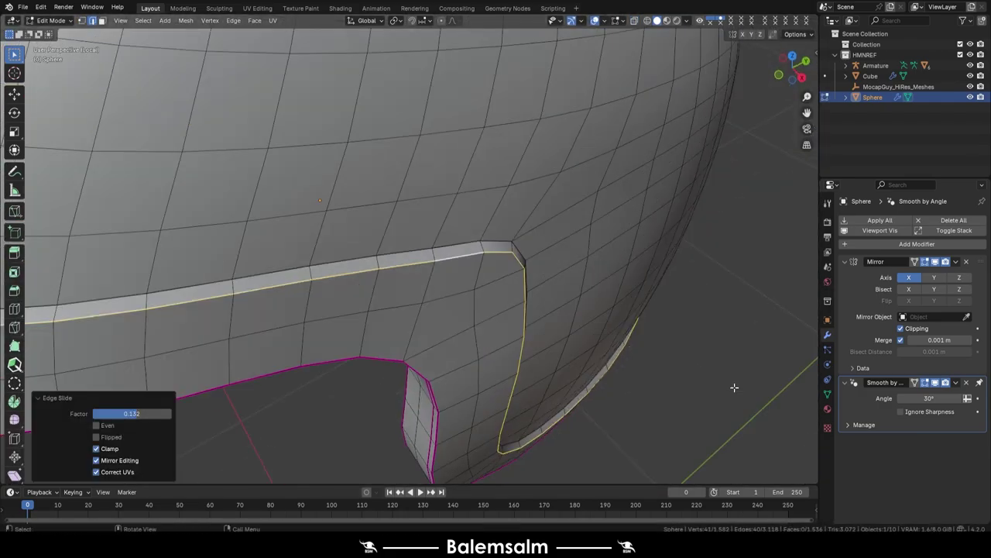
pyautogui.press('s')
pyautogui.click(645, 360)
# Add a loop cut along the rim and push the rim faces inward.
pyautogui.hotkey('ctrl', 'r')
pyautogui.doubleClick(645, 359)
pyautogui.moveTo(645, 360); pyautogui.dragTo(542, 309, button='middle')
pyautogui.scroll(4, 542, 310)
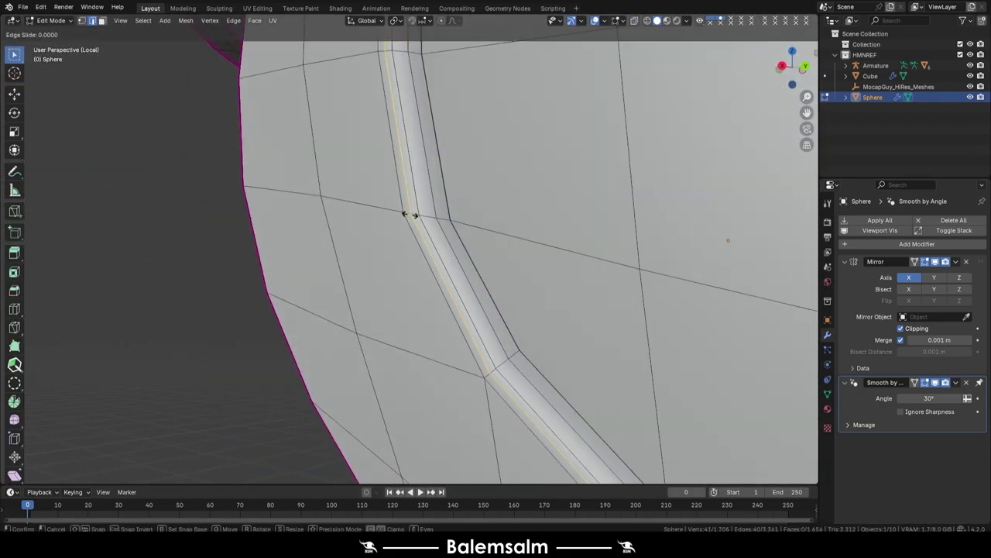
pyautogui.hotkey('alt', 's')
pyautogui.click(570, 287)
pyautogui.scroll(4, 570, 287)
pyautogui.moveTo(465, 302); pyautogui.dragTo(362, 316, button='middle')
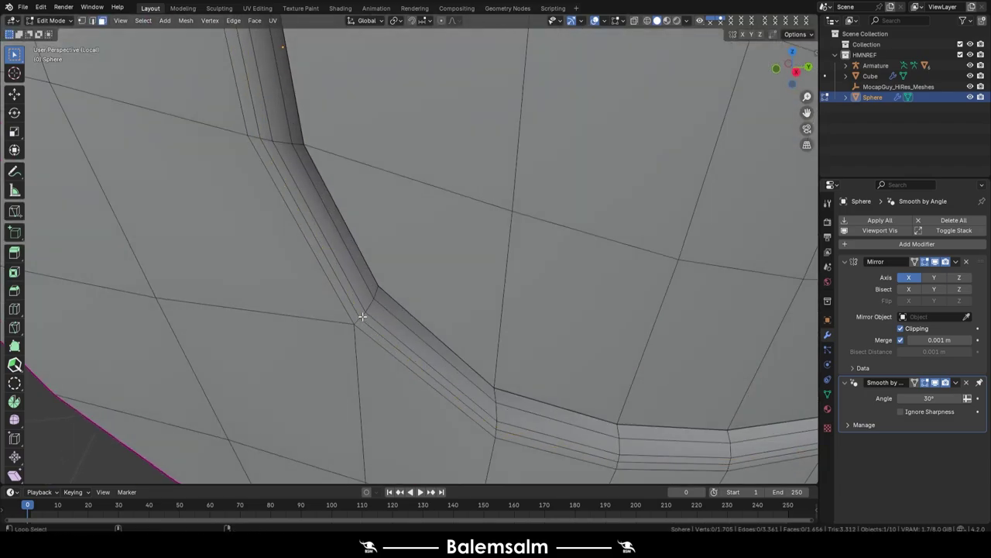
pyautogui.rightClick(571, 403)
pyautogui.moveTo(571, 402); pyautogui.dragTo(549, 363, button='middle')
# Inspect the whole helmet, then select the face loop around the top hole.
pyautogui.press('Tab')
pyautogui.scroll(-5, 584, 405)
pyautogui.moveTo(478, 366); pyautogui.dragTo(434, 341, button='middle')
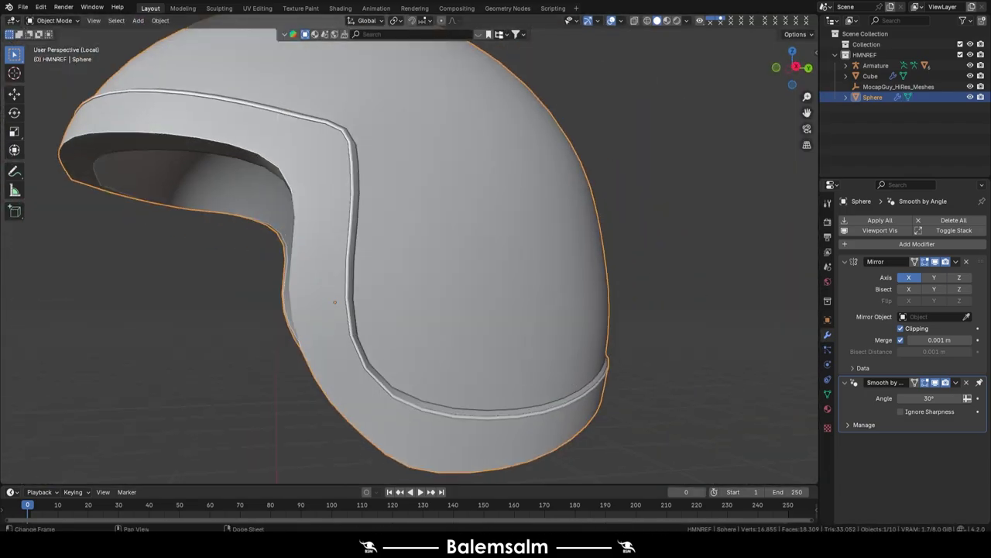
pyautogui.press('Tab')
pyautogui.moveTo(465, 309)
pyautogui.mouseDown(button='middle')
pyautogui.moveTo(533, 321)
pyautogui.moveTo(428, 334)
pyautogui.moveTo(449, 340)
pyautogui.moveTo(419, 253)
pyautogui.moveTo(380, 349)
pyautogui.moveTo(338, 307)
pyautogui.moveTo(265, 387)
pyautogui.moveTo(330, 288)
pyautogui.mouseUp(button='middle')
pyautogui.press('Tab')
pyautogui.scroll(-5, 462, 349)
pyautogui.scroll(8, 463, 349)
pyautogui.press('Tab')
pyautogui.keyDown('alt'); pyautogui.click(419, 253); pyautogui.keyUp('alt')
# Slide the vertex near the top hole and move the rim edge into place.
pyautogui.press('g')
pyautogui.press('g')
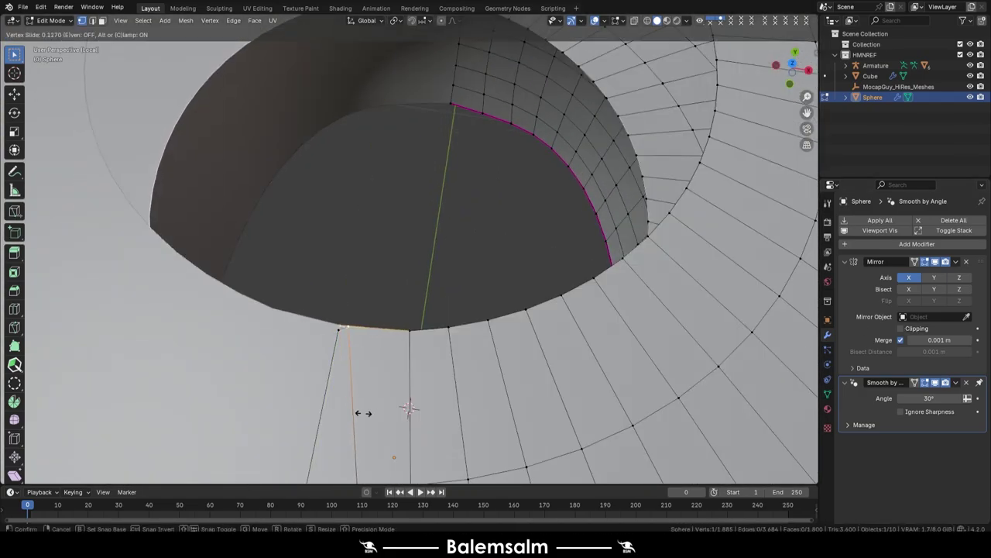
pyautogui.click(368, 397)
pyautogui.moveTo(368, 397); pyautogui.dragTo(384, 181, button='middle')
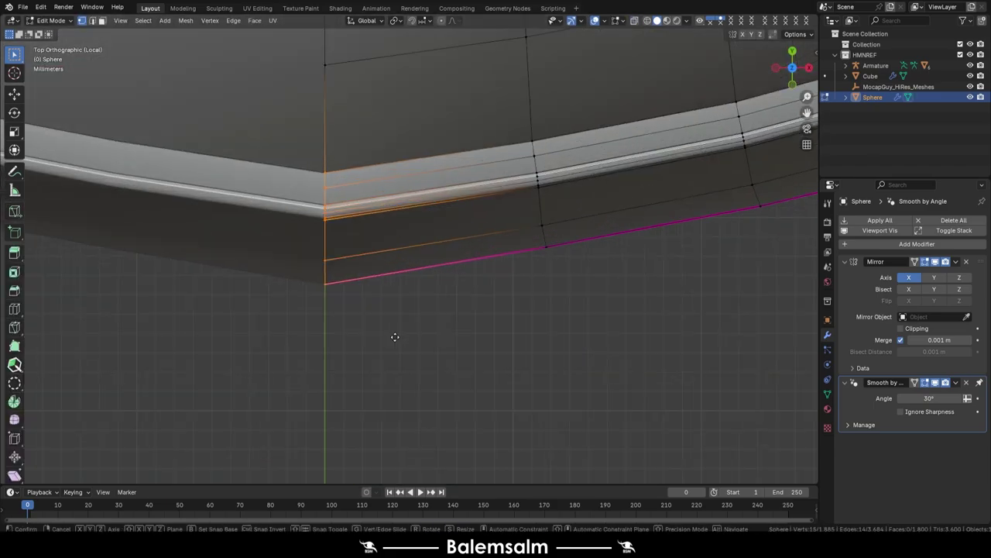
pyautogui.click(395, 337)
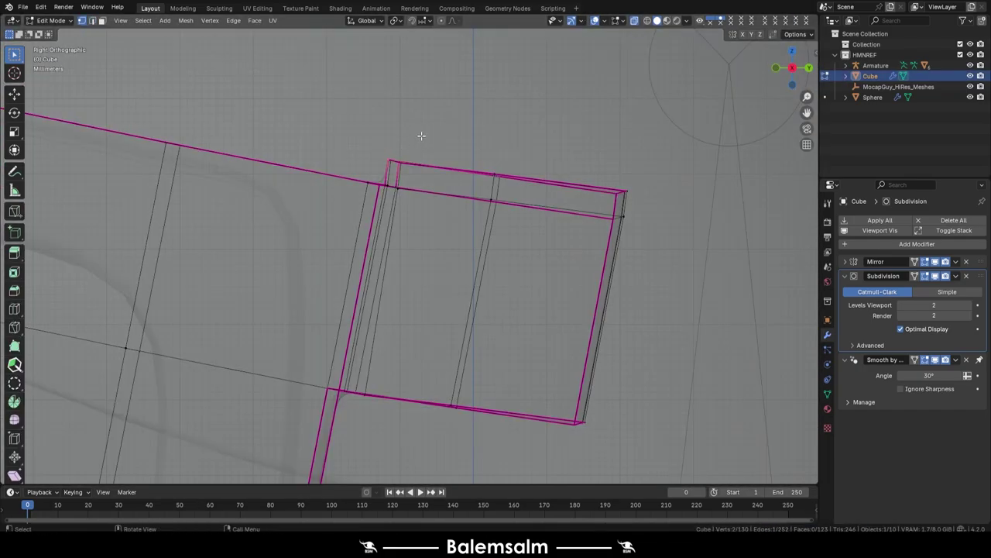
# Select the visor's front faces, rotate them slightly, and extrude them outward.
pyautogui.moveTo(413, 172); pyautogui.dragTo(385, 227)
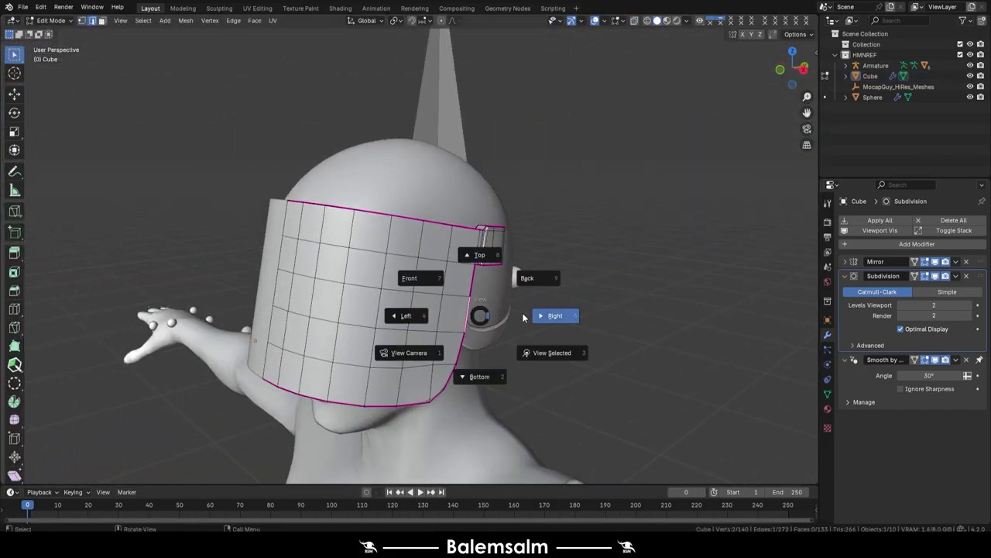
pyautogui.click(523, 317)
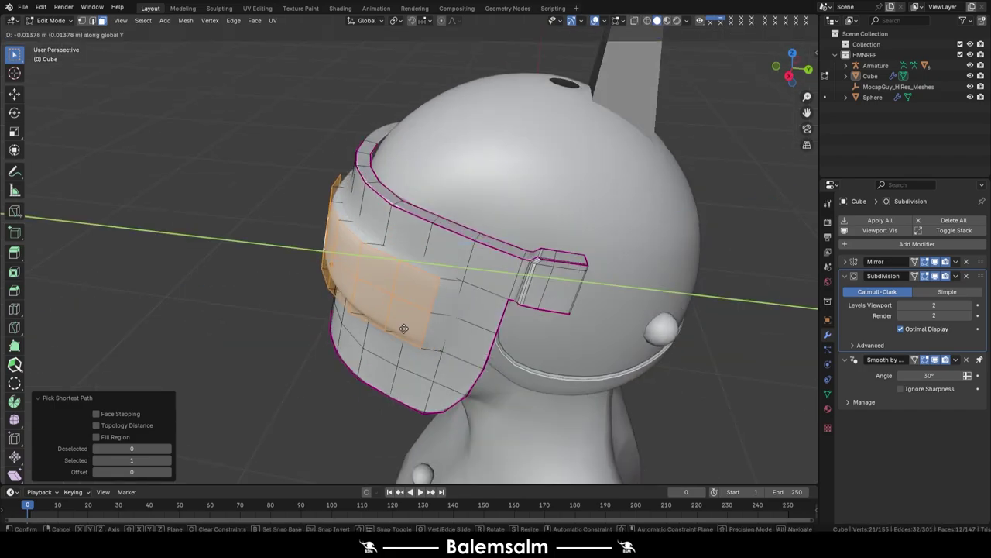
pyautogui.press('r')
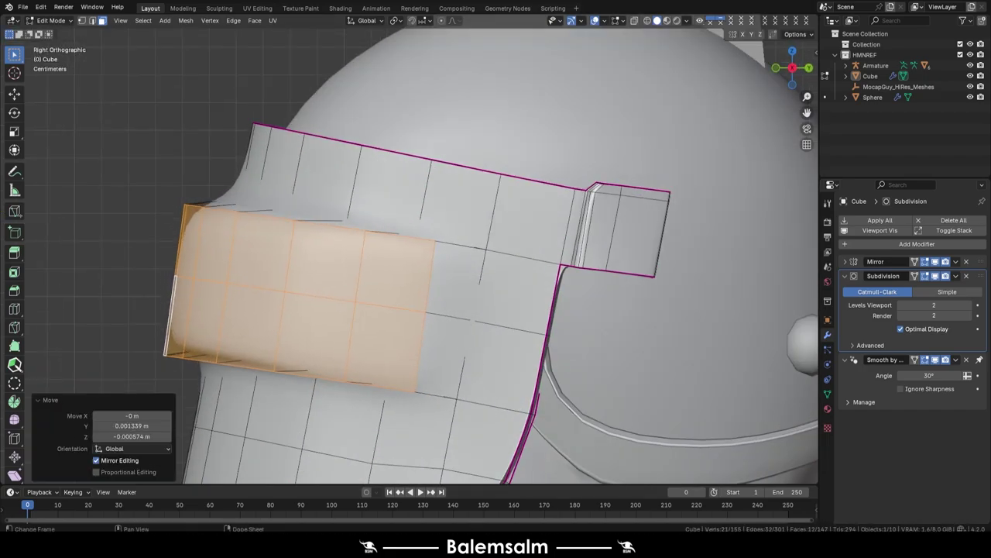
pyautogui.press('e')
pyautogui.click(407, 326)
pyautogui.scroll(-3, 407, 326)
pyautogui.moveTo(407, 326); pyautogui.dragTo(465, 256, button='middle')
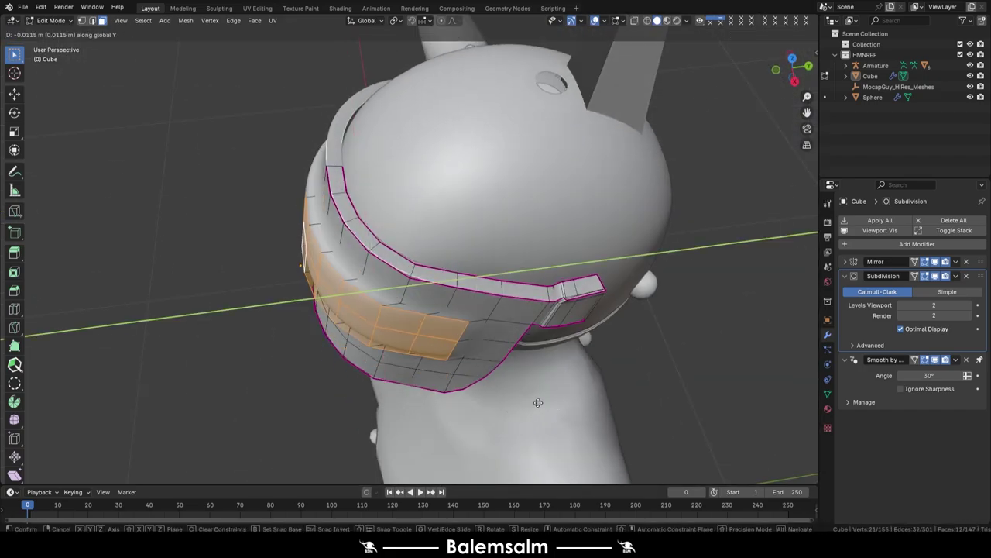
# In vertex mode, select a visor vertex and the panel's outline edges.
pyautogui.press('KP_3')
pyautogui.scroll(4, 424, 371)
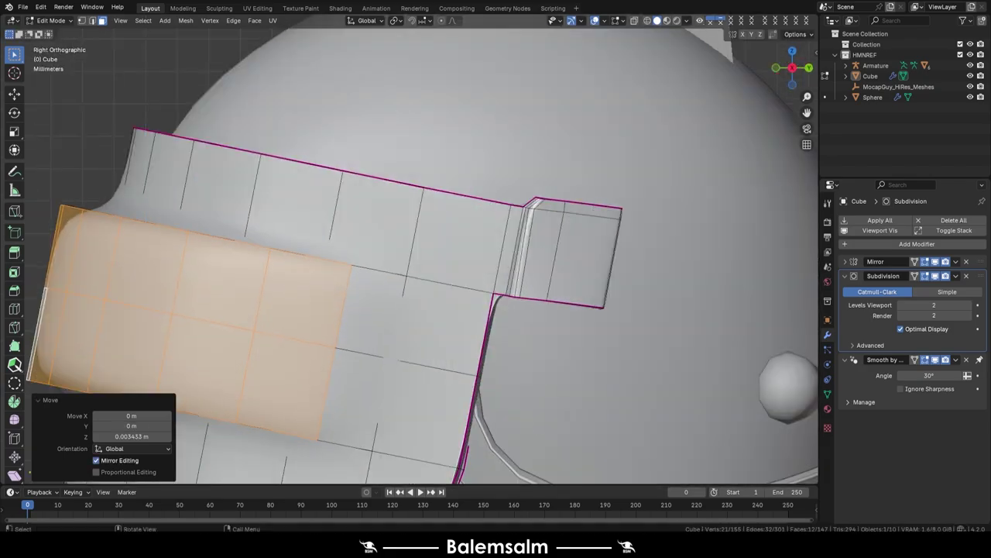
pyautogui.scroll(-3, 411, 358)
pyautogui.moveTo(411, 358)
pyautogui.mouseDown(button='middle')
pyautogui.moveTo(343, 369)
pyautogui.moveTo(442, 314)
pyautogui.mouseUp(button='middle')
pyautogui.press('1')
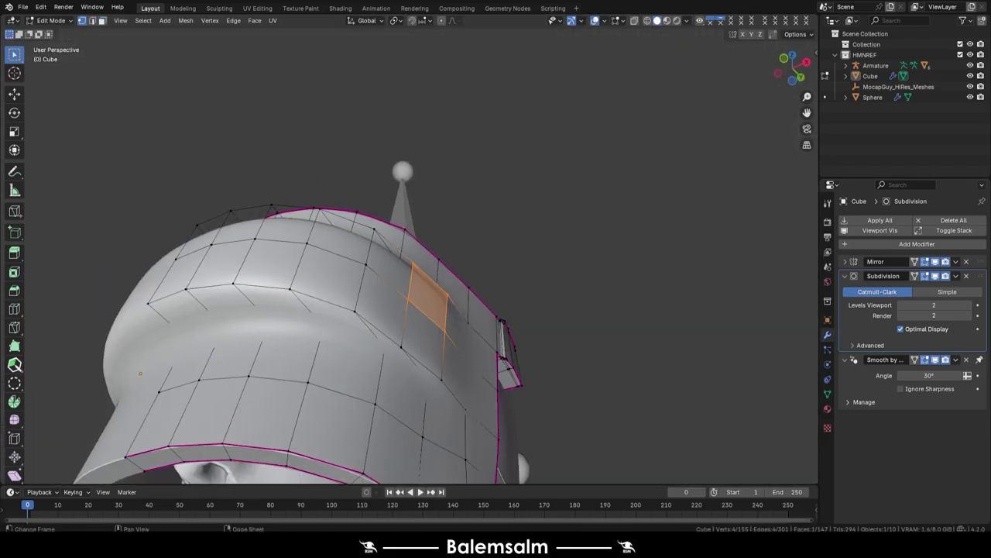
pyautogui.click(437, 317)
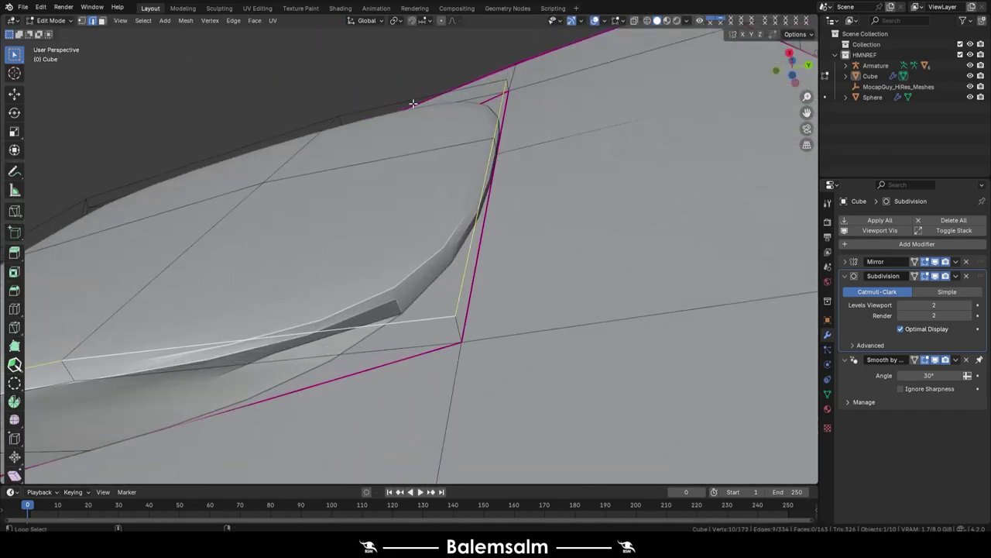
pyautogui.keyDown('ctrl'); pyautogui.click(463, 336); pyautogui.keyUp('ctrl')
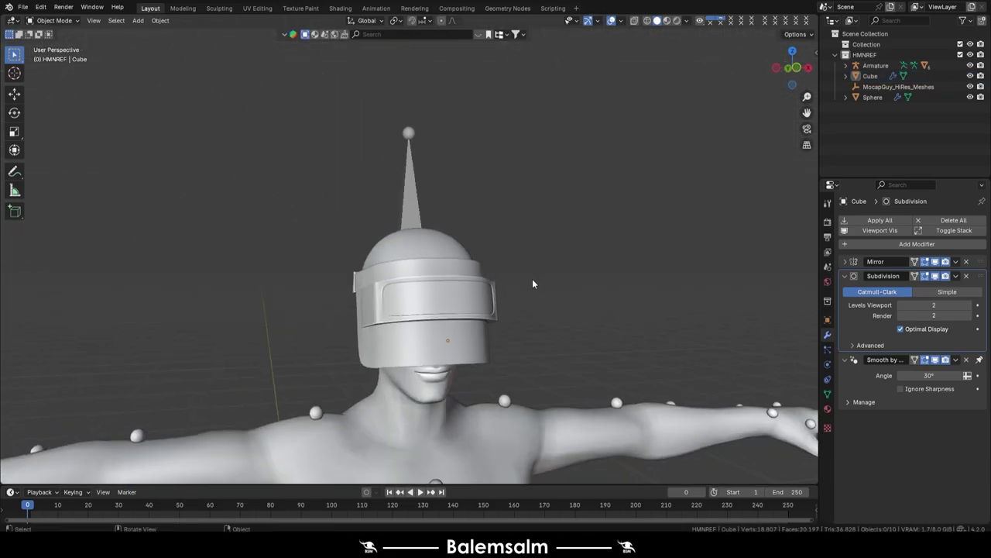
# Add a Smooth modifier to the visor with Factor 2.412 and Repeat 4.
pyautogui.keyDown('ctrl'); pyautogui.moveTo(474, 323); pyautogui.dragTo(483, 348, button='middle'); pyautogui.keyUp('ctrl')
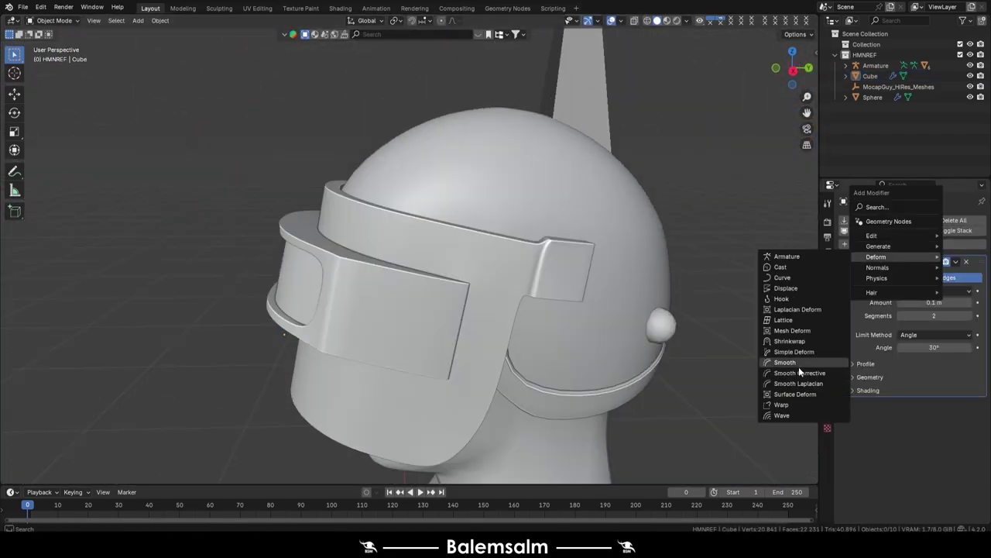
pyautogui.click(800, 367)
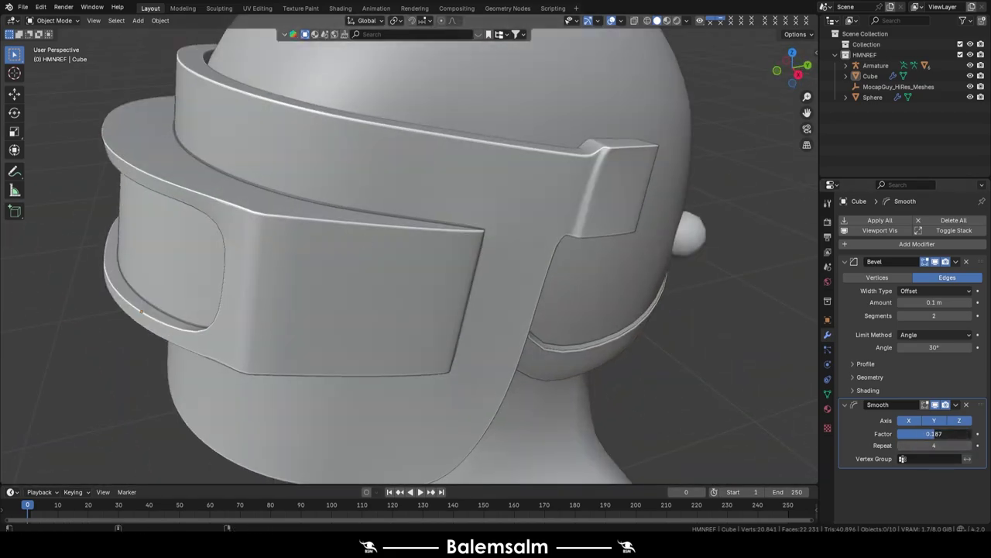
pyautogui.scroll(-5, 453, 263)
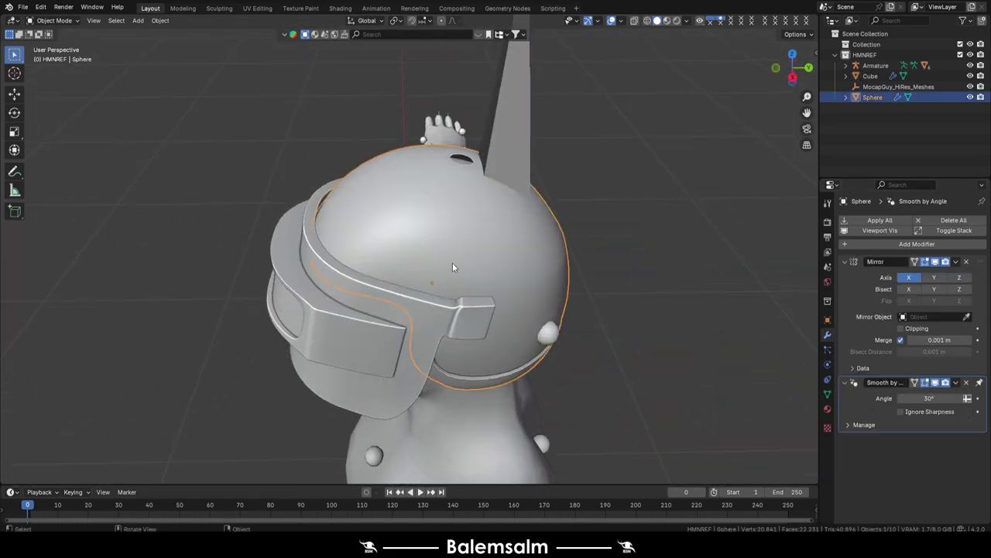
pyautogui.moveTo(452, 263)
pyautogui.mouseDown(button='middle')
pyautogui.moveTo(378, 285)
pyautogui.moveTo(452, 284)
pyautogui.mouseUp(button='middle')
pyautogui.press('`')
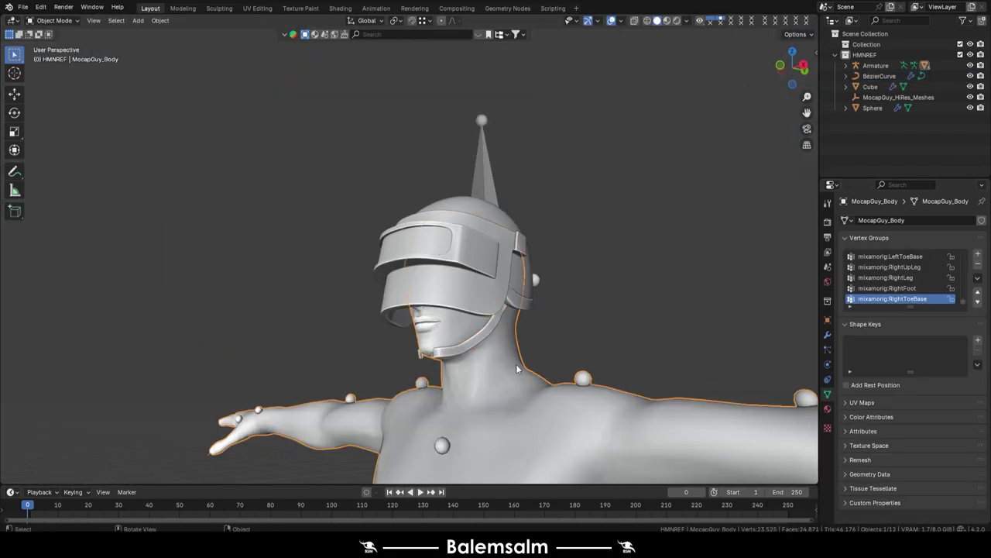
# Move a strap curve point and rotate its handle to bend the strap around the chin.
pyautogui.press('g')
pyautogui.press('Return')
pyautogui.press('r')
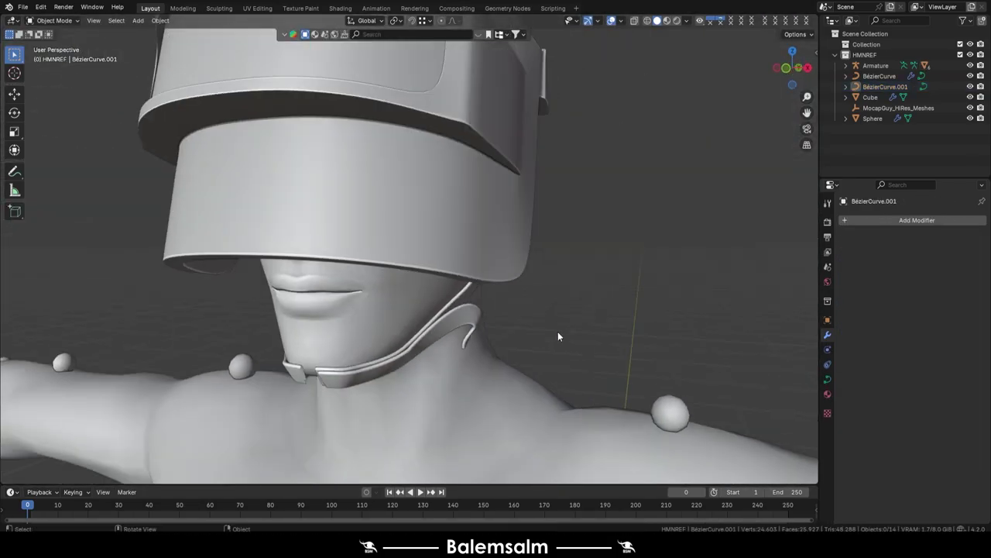
# Shrink the chin strap band with Alt+S to make it thinner.
pyautogui.press('q')
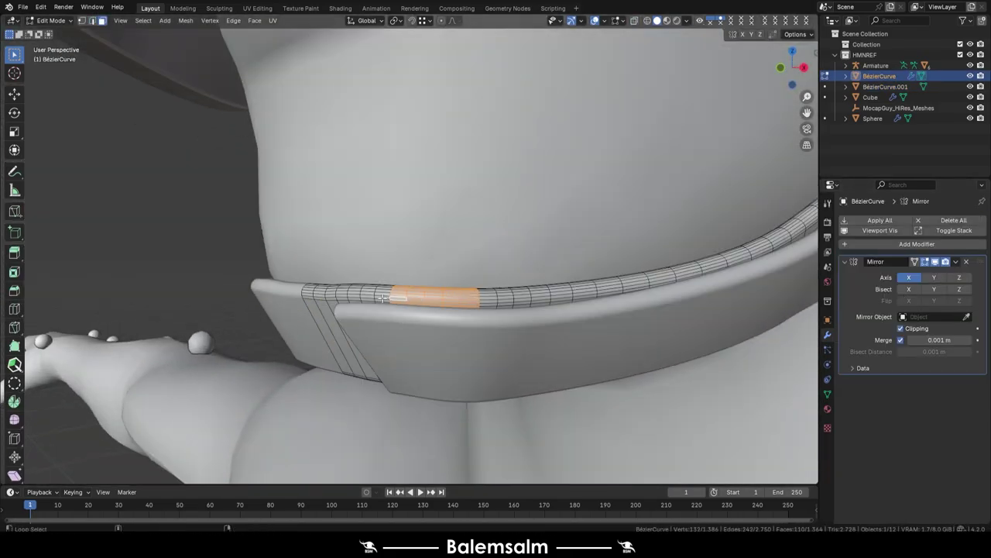
pyautogui.click(393, 296)
pyautogui.moveTo(394, 296); pyautogui.dragTo(539, 269, button='middle')
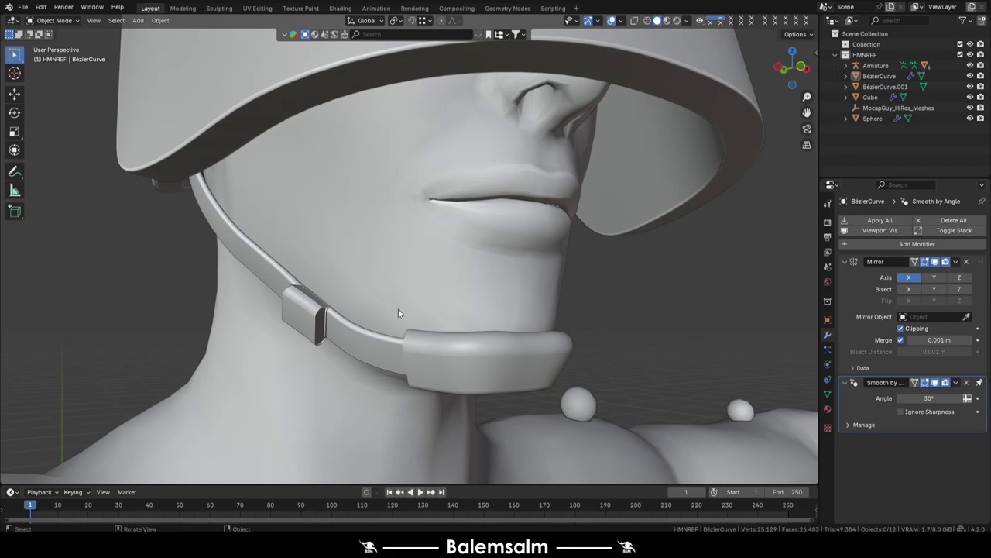
# Apply the strap's modifiers to make it a plain mesh, then select its linked geometry in Edit Mode.
pyautogui.click(345, 279)
pyautogui.hotkey('ctrl', 'a')
pyautogui.press('Tab')
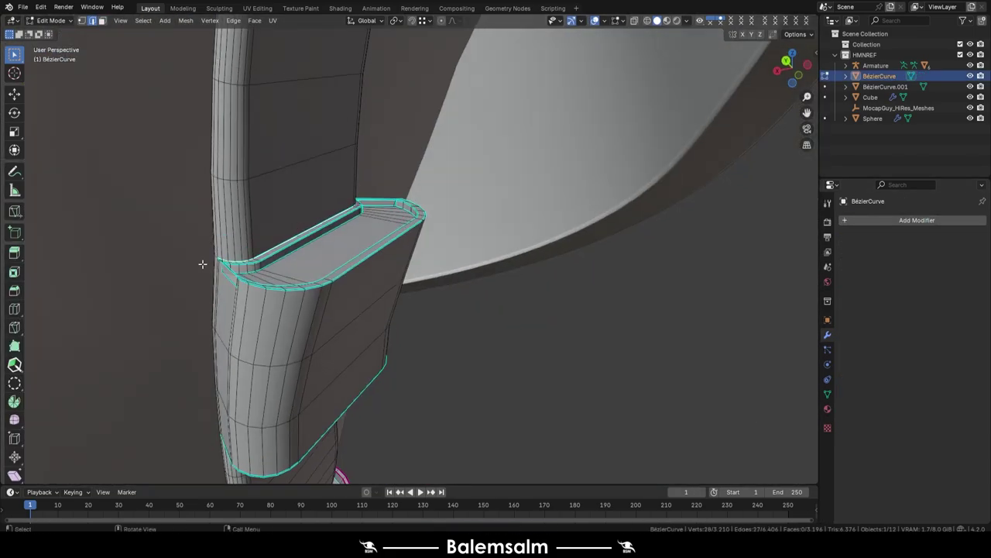
pyautogui.hotkey('ctrl', 'l')
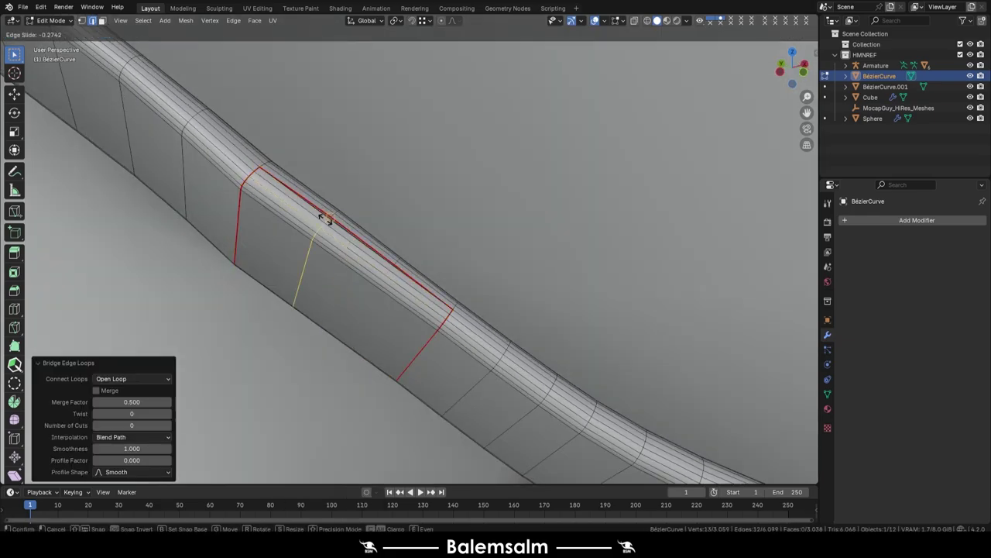
pyautogui.press('m')
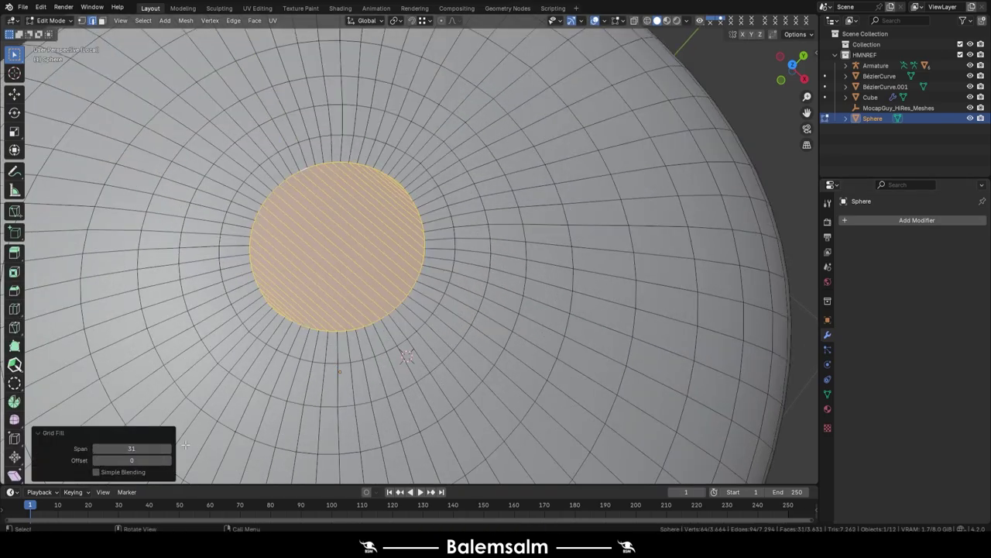
# Select the top hole's boundary loop in edge mode and Grid Fill it.
pyautogui.press('m')
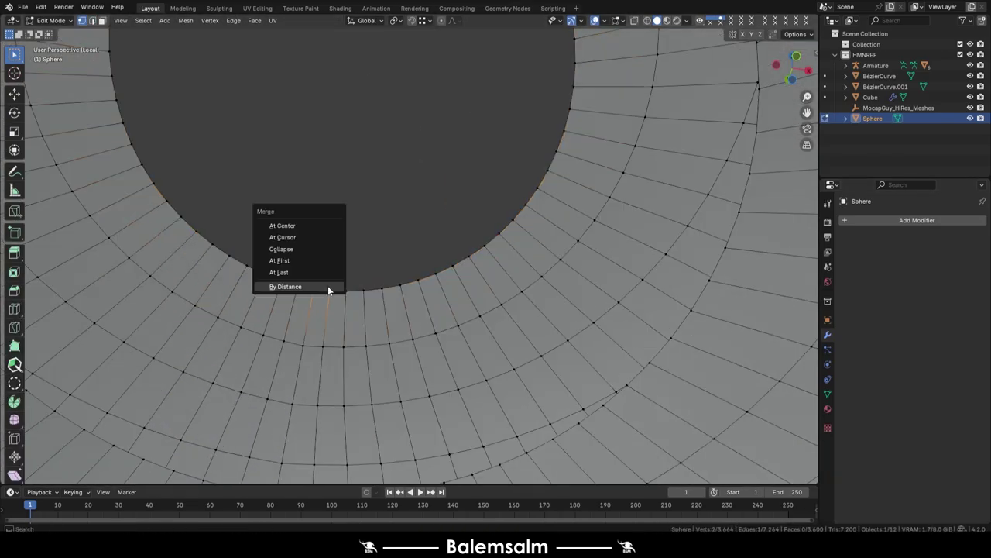
pyautogui.scroll(-4, 315, 289)
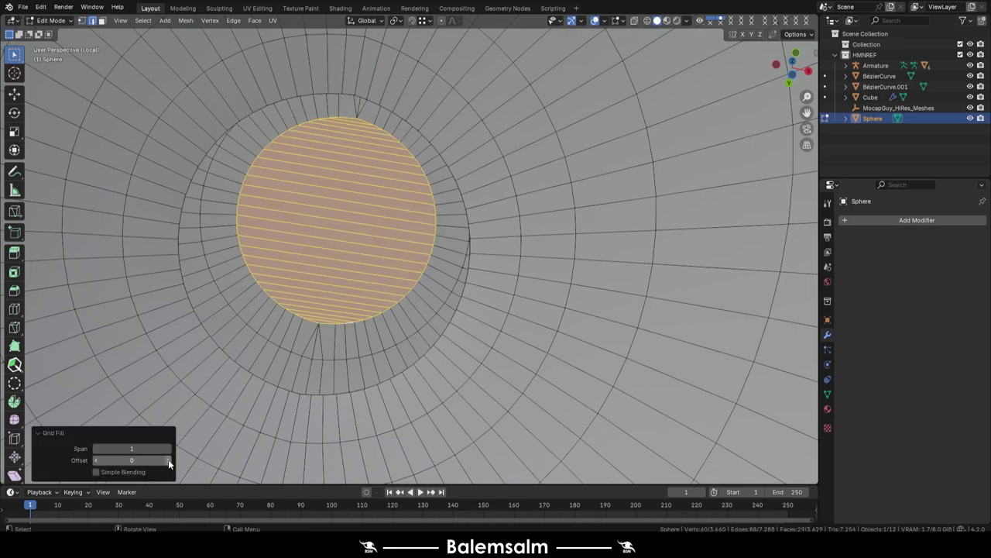
pyautogui.hotkey('ctrl', 'z')
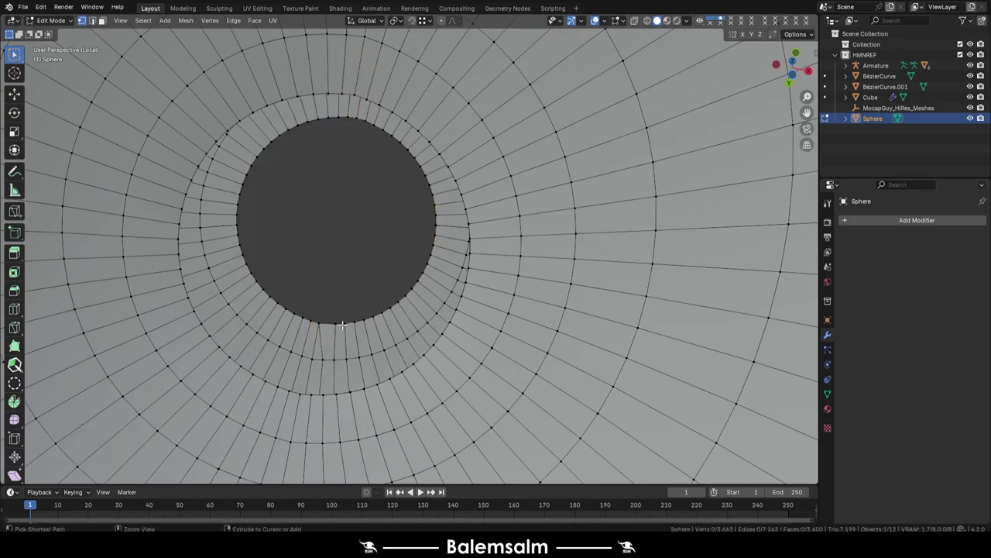
pyautogui.press('2')
pyautogui.keyDown('alt'); pyautogui.click(343, 325); pyautogui.keyUp('alt')
pyautogui.hotkey('ctrl', 'f')
pyautogui.click(377, 346)
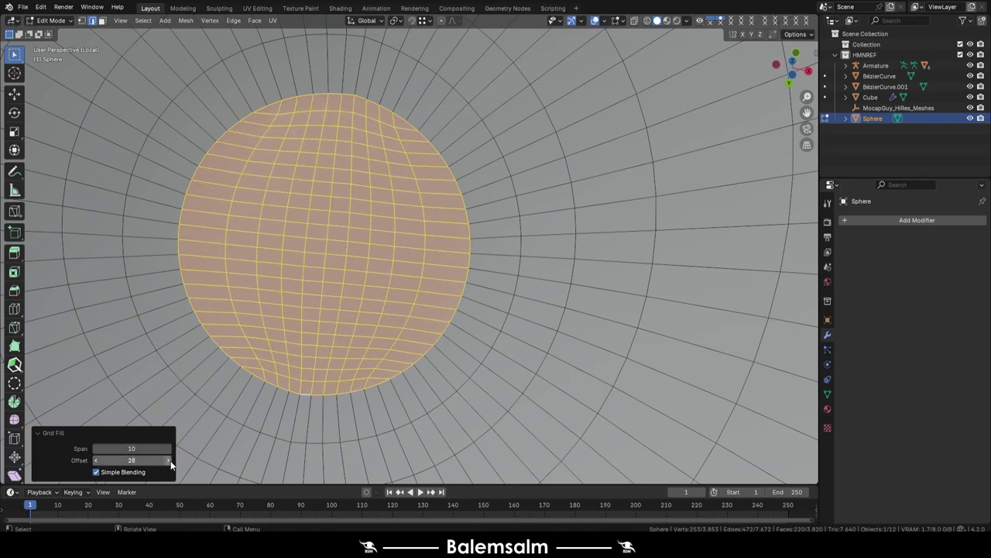
# Push the grid-filled faces along the Z axis.
pyautogui.scroll(-5, 398, 165)
pyautogui.scroll(5, 283, 255)
pyautogui.moveTo(283, 255); pyautogui.dragTo(427, 231, button='middle')
pyautogui.press('g')
pyautogui.press('z')
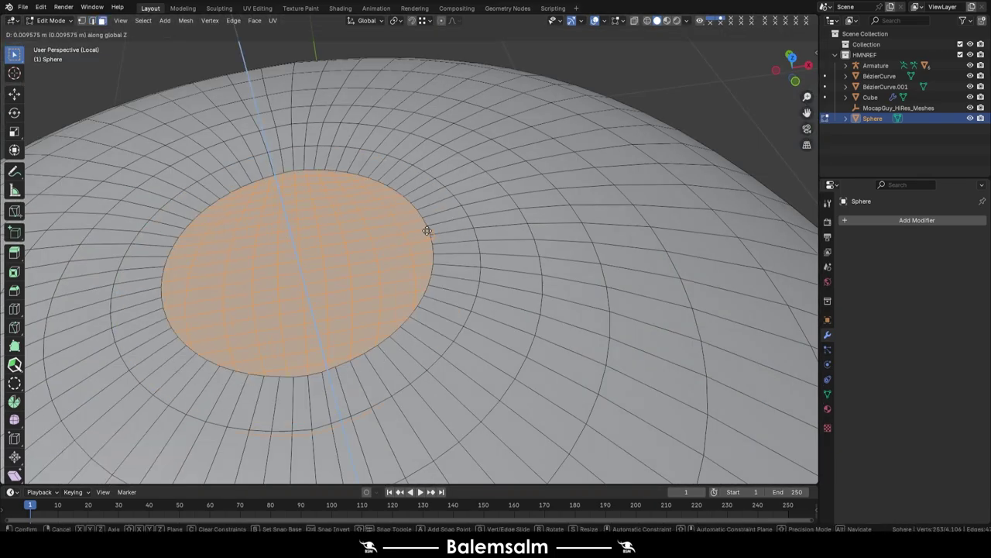
pyautogui.click(427, 231)
# Undo the Z move and the grid fill, comparing the open and filled hole.
pyautogui.moveTo(516, 274)
pyautogui.mouseDown(button='middle')
pyautogui.moveTo(305, 383)
pyautogui.moveTo(434, 316)
pyautogui.moveTo(476, 355)
pyautogui.mouseUp(button='middle')
pyautogui.hotkey('ctrl', 'z')
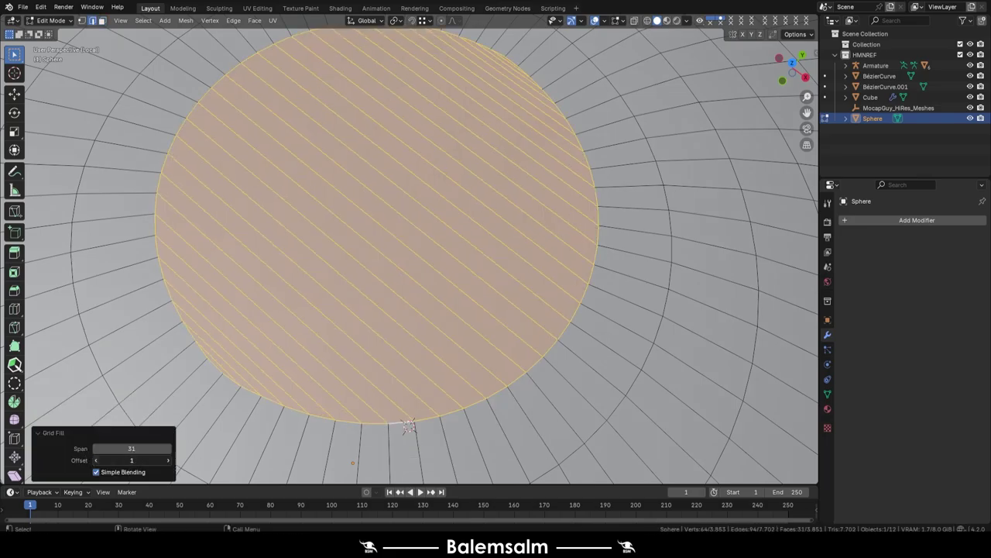
pyautogui.hotkey('ctrl', 'z')
pyautogui.moveTo(409, 425)
pyautogui.mouseDown(button='middle')
pyautogui.moveTo(392, 249)
pyautogui.moveTo(431, 268)
pyautogui.mouseUp(button='middle')
pyautogui.hotkey('ctrl', 'z')
pyautogui.hotkey('ctrl', 'shift', 'z')
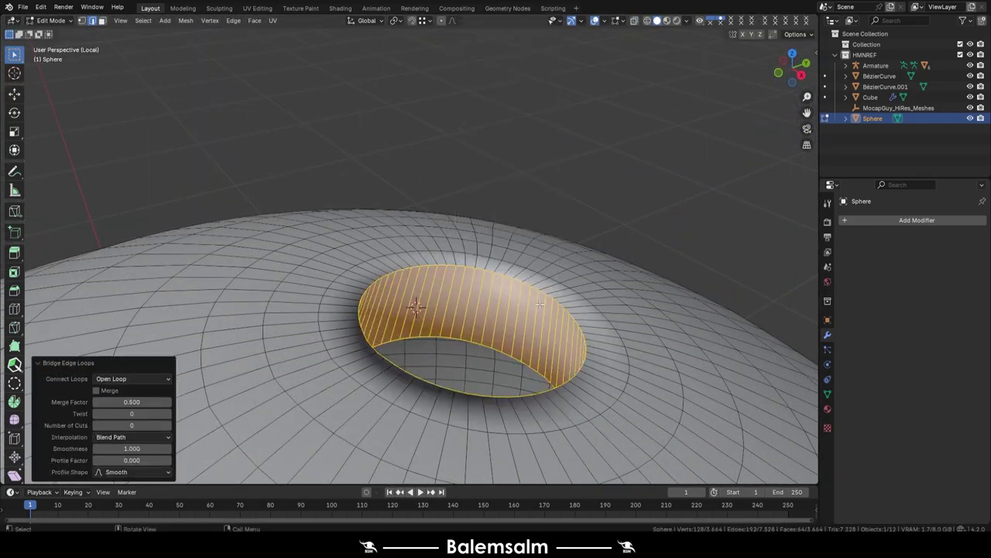
pyautogui.hotkey('ctrl', 'z')
pyautogui.moveTo(424, 337); pyautogui.dragTo(369, 301, button='middle')
pyautogui.hotkey('ctrl', 'shift', 'z')
# Step through undo and redo again, ending with the grid fill undone and the hole open.
pyautogui.hotkey('ctrl', 'z')
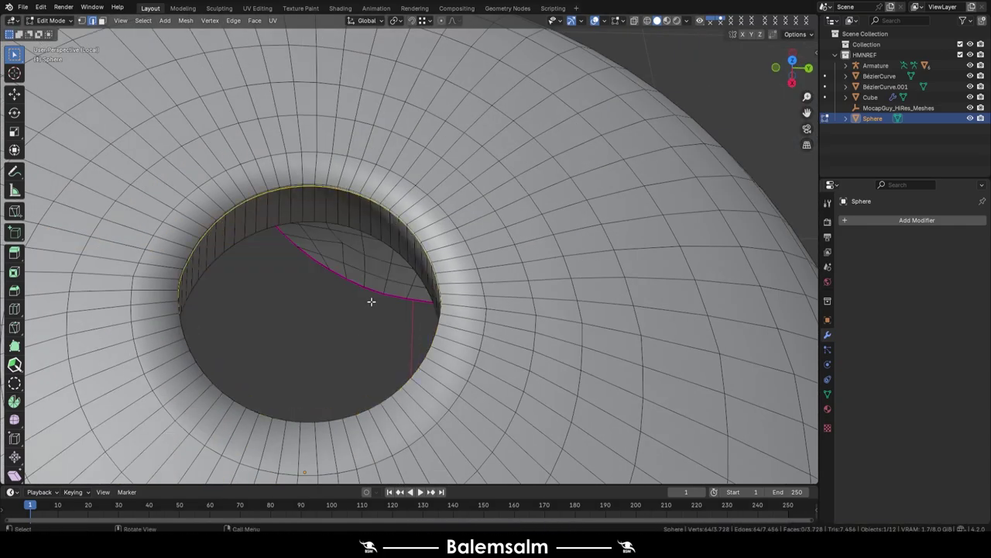
pyautogui.hotkey('ctrl', 'z')
pyautogui.hotkey('ctrl', 'z')
pyautogui.scroll(3, 387, 309)
pyautogui.scroll(-3, 454, 289)
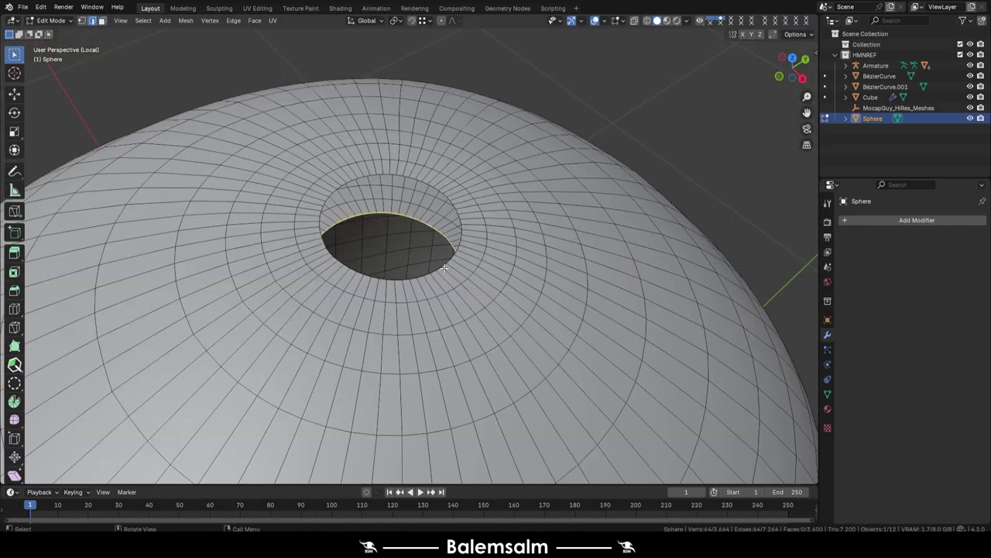
pyautogui.scroll(3, 480, 232)
pyautogui.scroll(-1, 480, 232)
pyautogui.hotkey('ctrl', 'shift', 'z')
pyautogui.scroll(1, 431, 263)
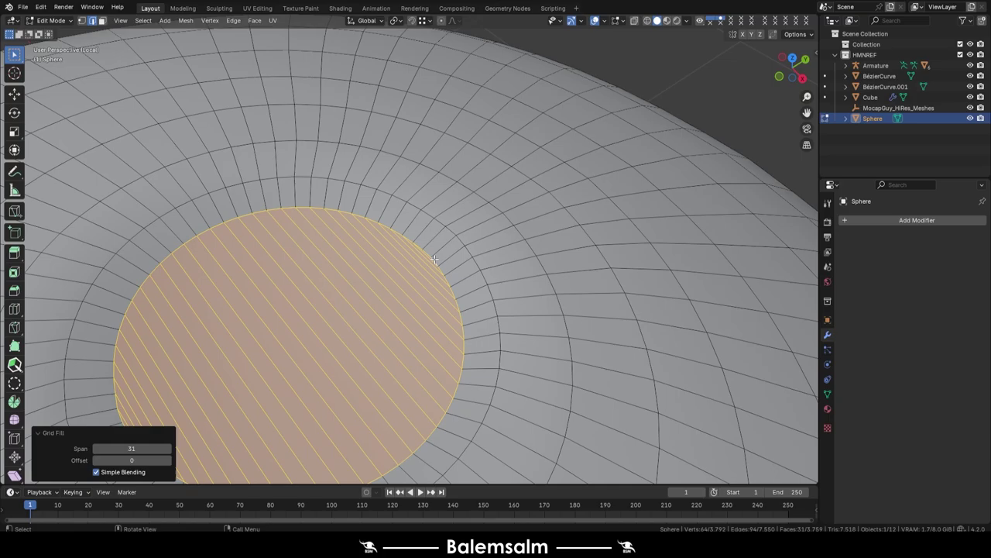
pyautogui.hotkey('ctrl', 'z')
# Merge the hole's edge loop at center into one point, check the shading, and deselect the sphere.
pyautogui.click(460, 278)
pyautogui.moveTo(460, 278)
pyautogui.mouseDown(button='middle')
pyautogui.moveTo(472, 237)
pyautogui.moveTo(401, 175)
pyautogui.mouseUp(button='middle')
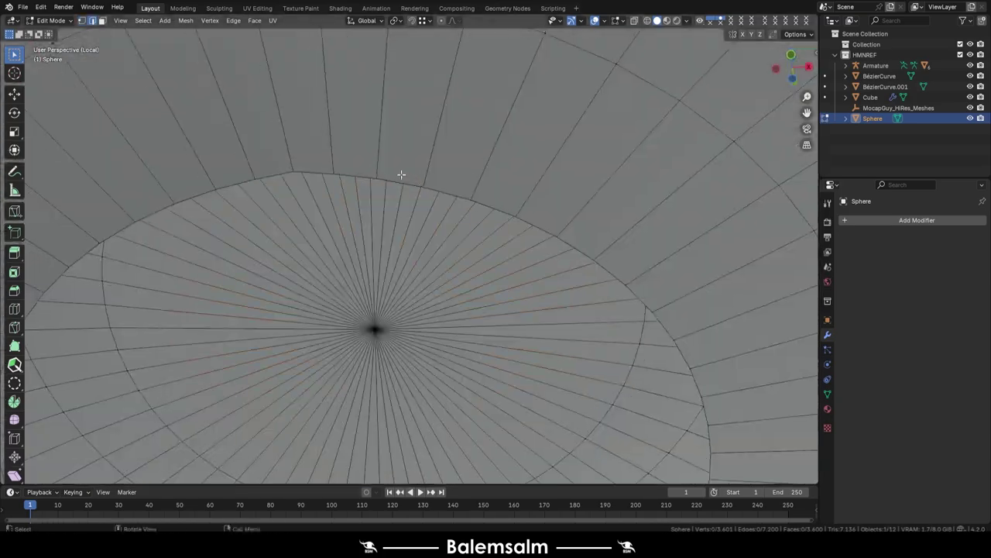
pyautogui.click(404, 188)
pyautogui.press('Tab')
pyautogui.press('Tab')
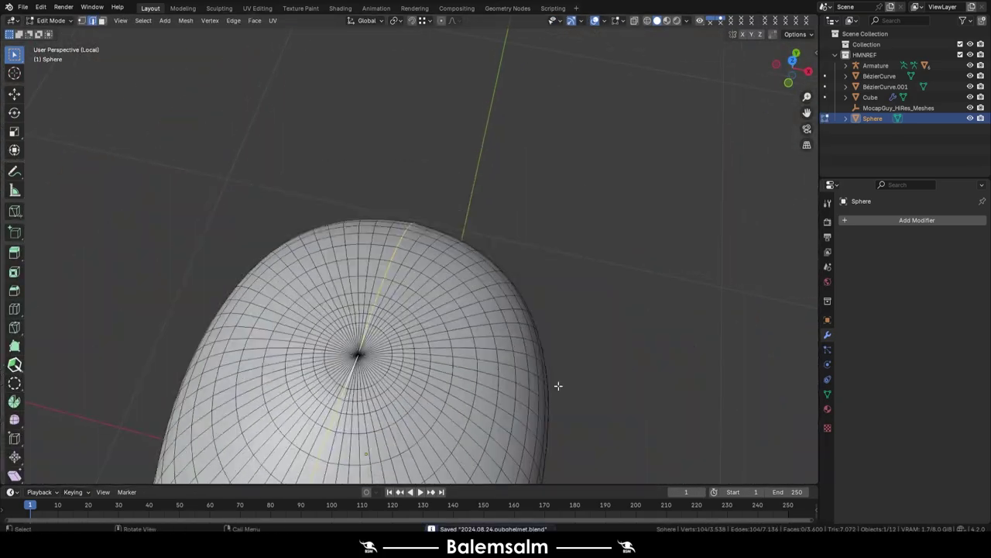
pyautogui.press('Tab')
pyautogui.moveTo(369, 263)
pyautogui.mouseDown(button='middle')
pyautogui.moveTo(323, 270)
pyautogui.moveTo(454, 364)
pyautogui.mouseUp(button='middle')
pyautogui.press('Tab')
pyautogui.press('Tab')
pyautogui.scroll(-5, 455, 364)
pyautogui.click(514, 283)
pyautogui.scroll(-4, 476, 322)
# Exit local view, save the file, and turn the view to the helmet's side.
pyautogui.press('KP_Divide')
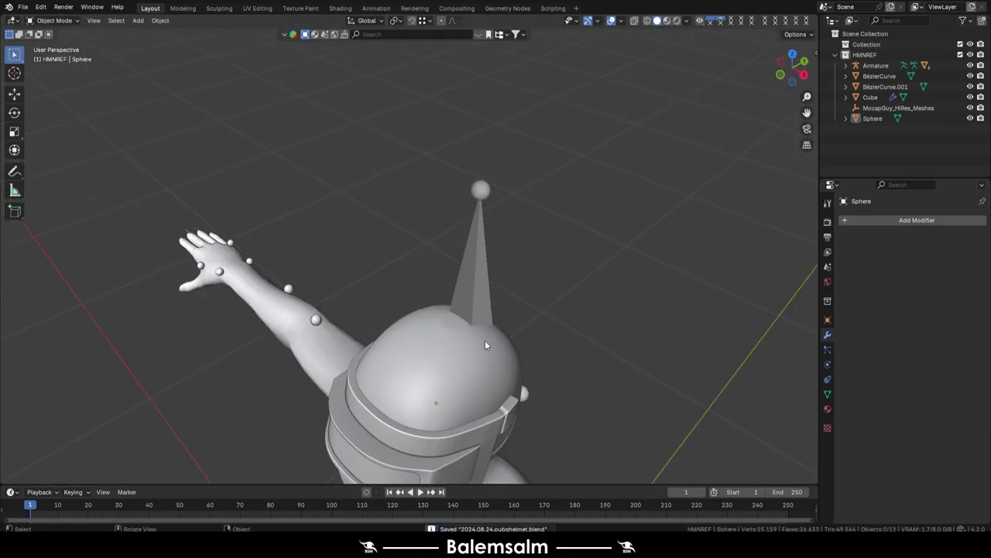
pyautogui.hotkey('ctrl', 's')
pyautogui.scroll(5, 524, 165)
pyautogui.moveTo(524, 166); pyautogui.dragTo(480, 232, button='middle')
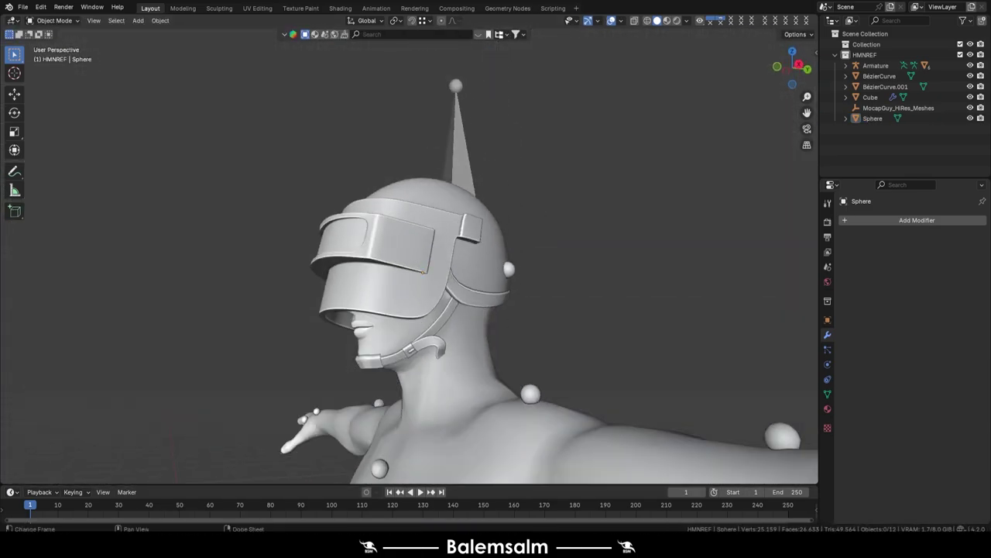
pyautogui.moveTo(434, 256)
pyautogui.mouseDown(button='middle')
pyautogui.moveTo(464, 248)
pyautogui.moveTo(418, 250)
pyautogui.mouseUp(button='middle')
# Select a patch of faces on the side of the helmet sphere.
pyautogui.press('Tab')
pyautogui.press('KP_Decimal')
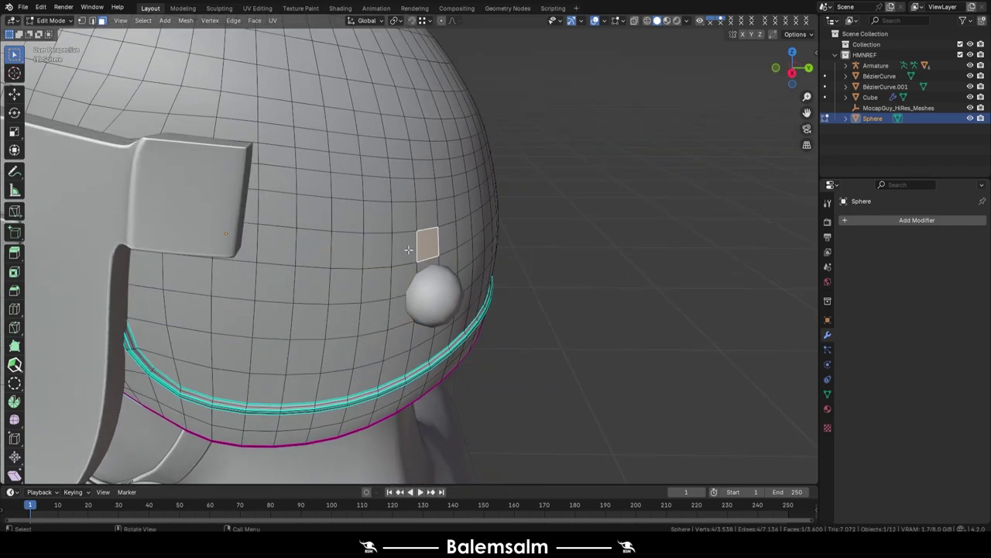
pyautogui.keyDown('shift'); pyautogui.moveTo(409, 249); pyautogui.dragTo(357, 348); pyautogui.keyUp('shift')
pyautogui.moveTo(357, 349); pyautogui.dragTo(387, 295, button='middle')
pyautogui.scroll(3, 387, 294)
# Separate the face patch into its own object and extrude it to give it thickness.
pyautogui.press('p')
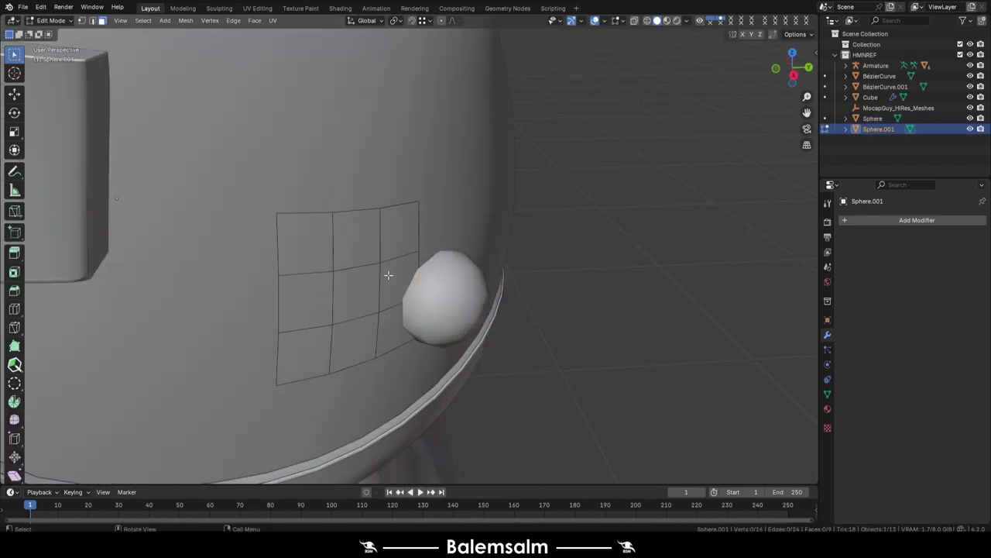
pyautogui.press('a')
pyautogui.press('e')
pyautogui.press('Return')
pyautogui.scroll(-3, 387, 294)
pyautogui.click(480, 326)
pyautogui.scroll(-5, 542, 302)
pyautogui.moveTo(592, 275); pyautogui.dragTo(486, 220, button='middle')
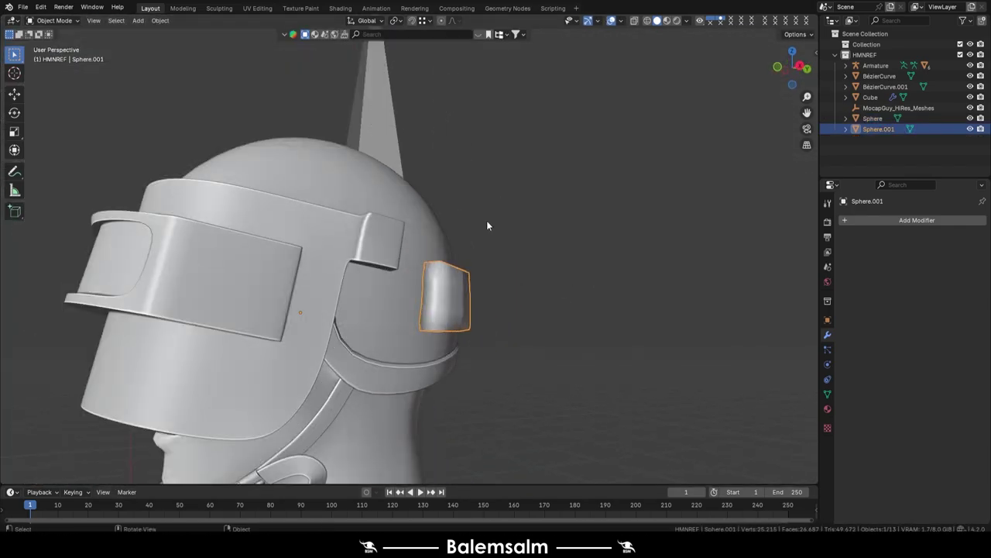
pyautogui.scroll(5, 487, 220)
# Slide an edge loop, then rotate the ear piece around X and shrink it slightly.
pyautogui.click(501, 424)
pyautogui.scroll(-5, 502, 424)
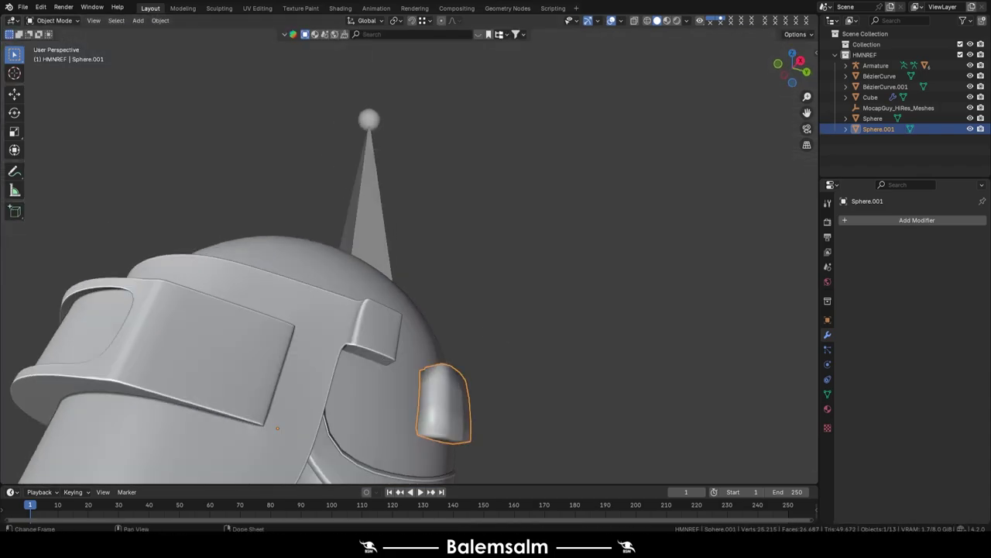
pyautogui.moveTo(501, 425); pyautogui.dragTo(410, 392, button='middle')
pyautogui.scroll(4, 409, 392)
pyautogui.press('a')
pyautogui.press('r')
pyautogui.press('x')
pyautogui.press('x')
pyautogui.click(436, 347)
pyautogui.moveTo(436, 347)
pyautogui.mouseDown(button='middle')
pyautogui.moveTo(398, 409)
pyautogui.moveTo(442, 453)
pyautogui.mouseUp(button='middle')
pyautogui.press('s')
pyautogui.click(360, 409)
# Move the ear piece along X and tilt it to fit the helmet.
pyautogui.press('g')
pyautogui.press('x')
pyautogui.click(442, 453)
pyautogui.scroll(5, 442, 453)
pyautogui.press('r')
pyautogui.press('x')
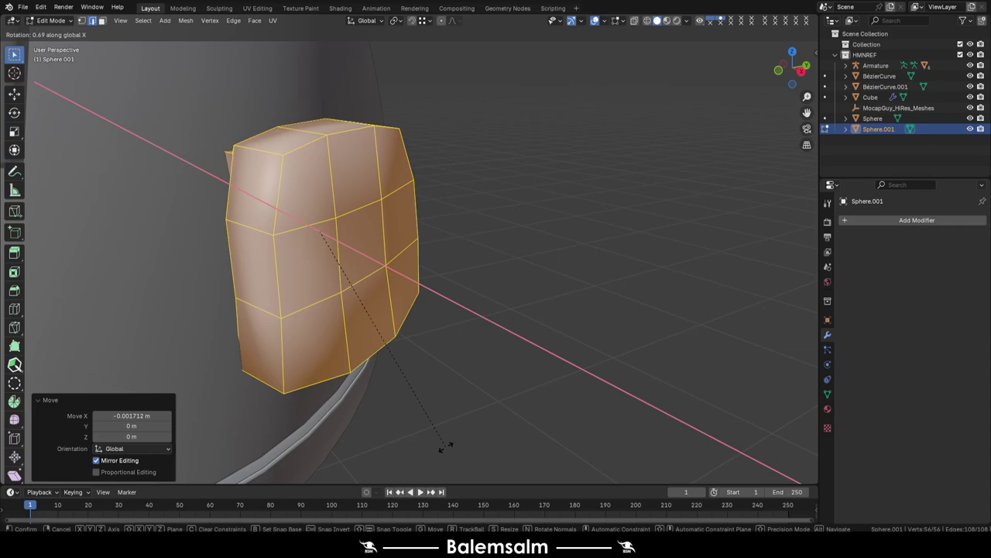
pyautogui.click(454, 431)
pyautogui.scroll(-4, 391, 310)
pyautogui.moveTo(391, 310)
pyautogui.mouseDown(button='middle')
pyautogui.moveTo(323, 365)
pyautogui.moveTo(366, 305)
pyautogui.mouseUp(button='middle')
# Apply Shade Auto Smooth to the ear piece object.
pyautogui.press('Tab')
pyautogui.scroll(-4, 312, 369)
pyautogui.click(367, 304)
pyautogui.scroll(8, 366, 305)
pyautogui.rightClick(313, 225)
pyautogui.click(313, 238)
# Add an edge loop to the ear piece mesh with Ctrl+R.
pyautogui.press('Tab')
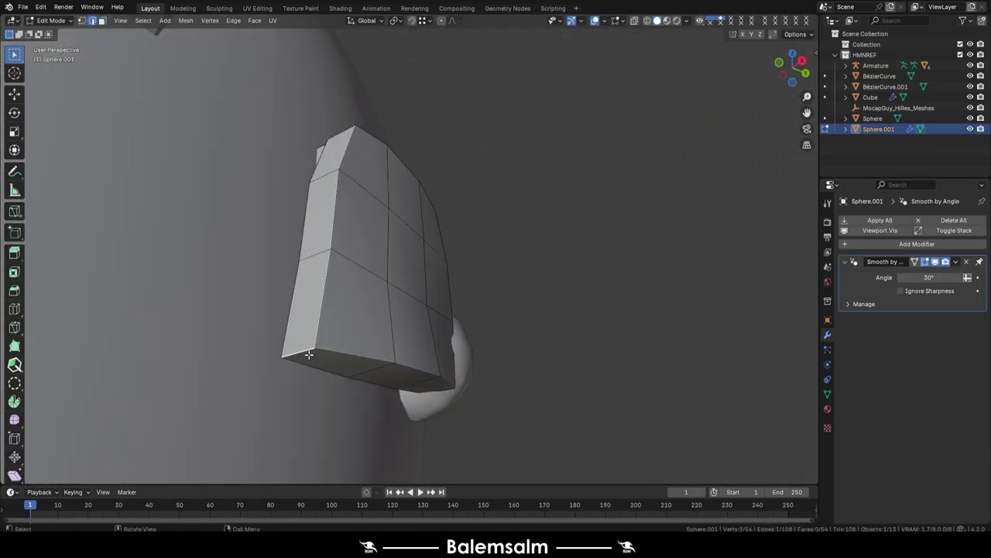
pyautogui.moveTo(309, 354)
pyautogui.mouseDown(button='middle')
pyautogui.moveTo(432, 404)
pyautogui.moveTo(418, 411)
pyautogui.mouseUp(button='middle')
pyautogui.hotkey('ctrl', 'r')
pyautogui.click(413, 409)
pyautogui.press('Tab')
pyautogui.scroll(-4, 364, 368)
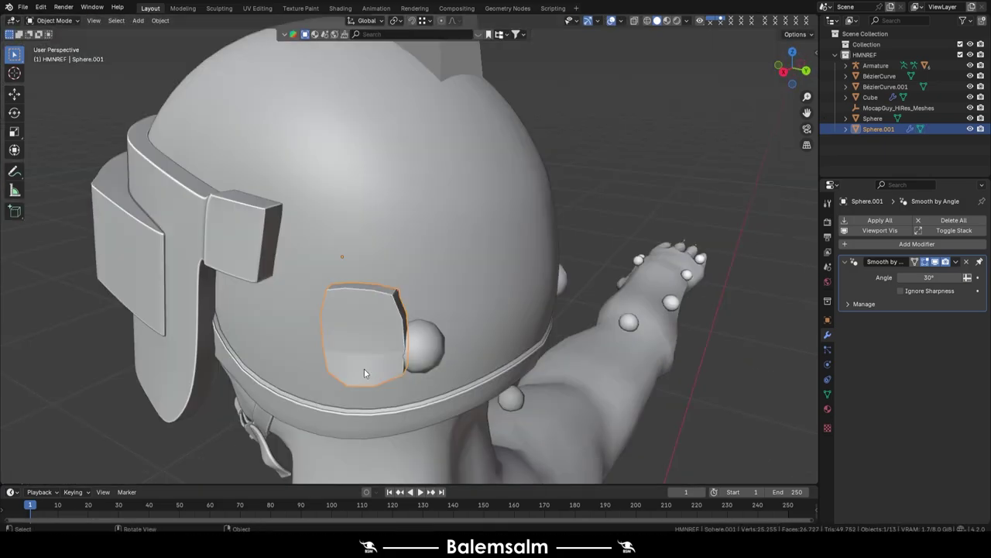
pyautogui.moveTo(364, 369); pyautogui.dragTo(491, 340, button='middle')
pyautogui.scroll(5, 491, 341)
pyautogui.press('Tab')
pyautogui.press('Tab')
# Add a Mirror modifier so the ear piece appears on both sides of the helmet.
pyautogui.click(917, 243)
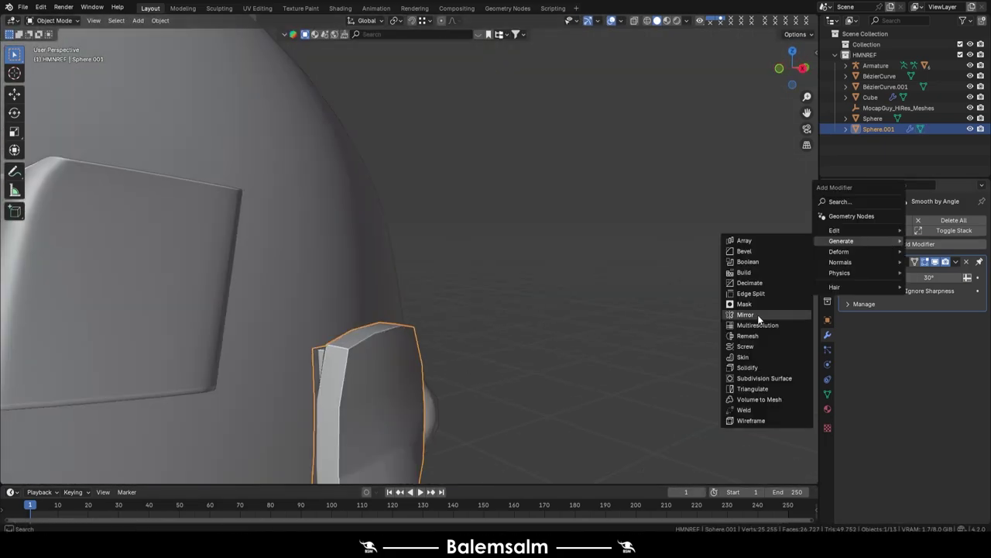
pyautogui.click(758, 314)
pyautogui.moveTo(757, 315)
pyautogui.mouseDown(button='middle')
pyautogui.moveTo(576, 311)
pyautogui.moveTo(362, 357)
pyautogui.mouseUp(button='middle')
pyautogui.click(363, 358)
pyautogui.scroll(-3, 362, 358)
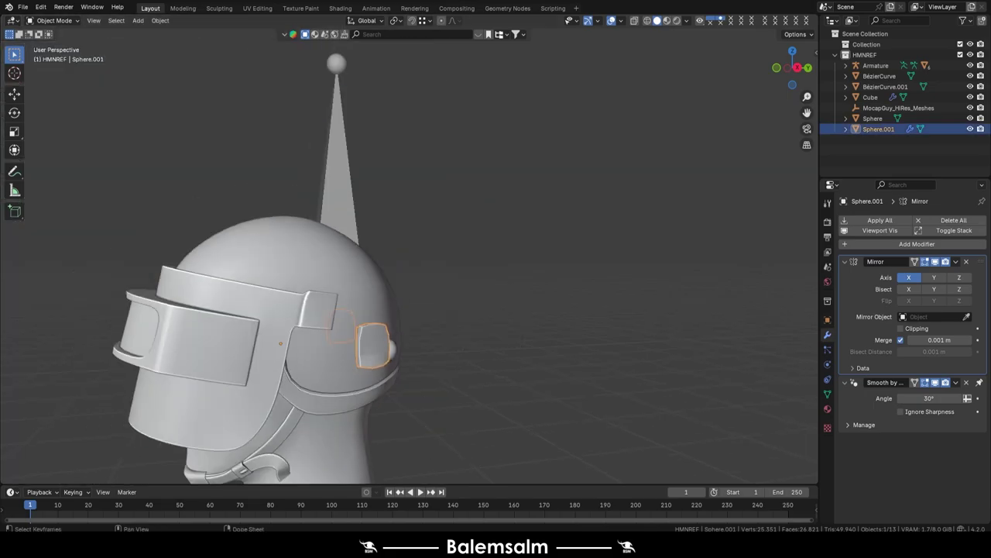
pyautogui.moveTo(363, 357)
pyautogui.mouseDown(button='middle')
pyautogui.moveTo(502, 234)
pyautogui.moveTo(618, 316)
pyautogui.mouseUp(button='middle')
pyautogui.hotkey('shift', 'a')
# Add a cylinder, raise it and turn it sideways so it sits at the helmet's side.
pyautogui.click(508, 226)
pyautogui.press('g')
pyautogui.press('z')
pyautogui.press('Return')
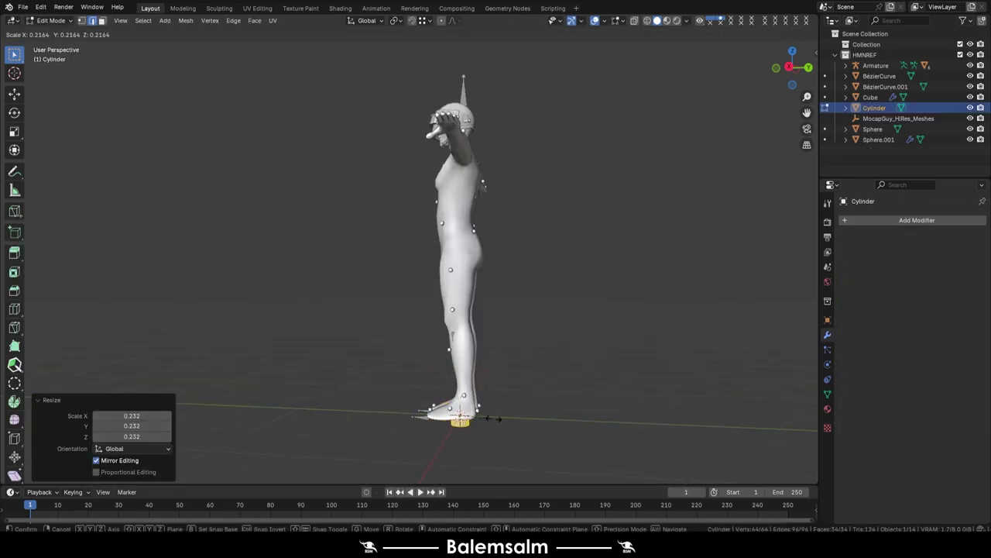
pyautogui.scroll(5, 466, 335)
pyautogui.press('ctrl+KP_1')
pyautogui.press('g')
pyautogui.click(434, 265)
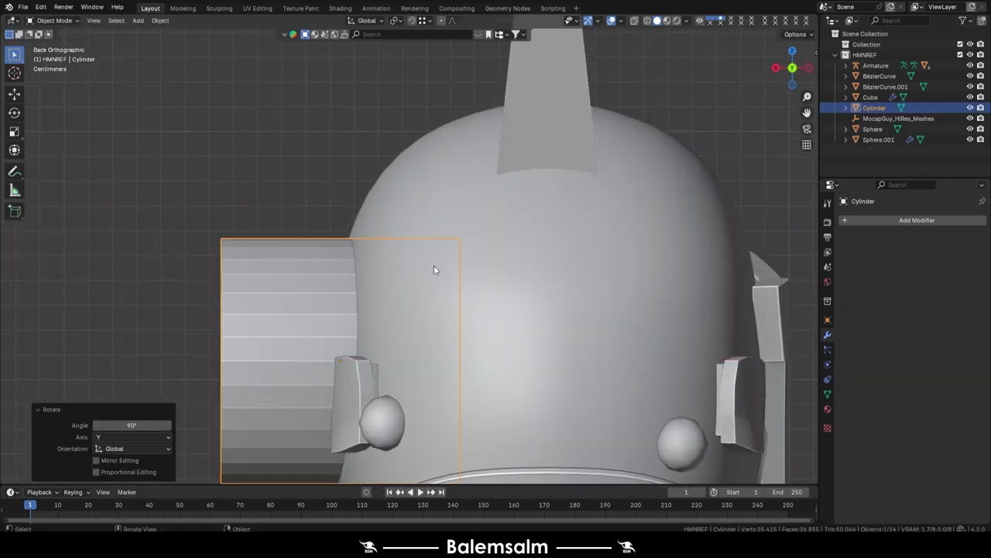
pyautogui.moveTo(434, 265); pyautogui.dragTo(357, 318, button='middle')
# In Edit Mode with face selection, pick the cylinder's outer end face.
pyautogui.press('Tab')
pyautogui.press('c')
pyautogui.click(398, 287)
pyautogui.press('g')
pyautogui.press('Escape')
pyautogui.scroll(-5, 489, 290)
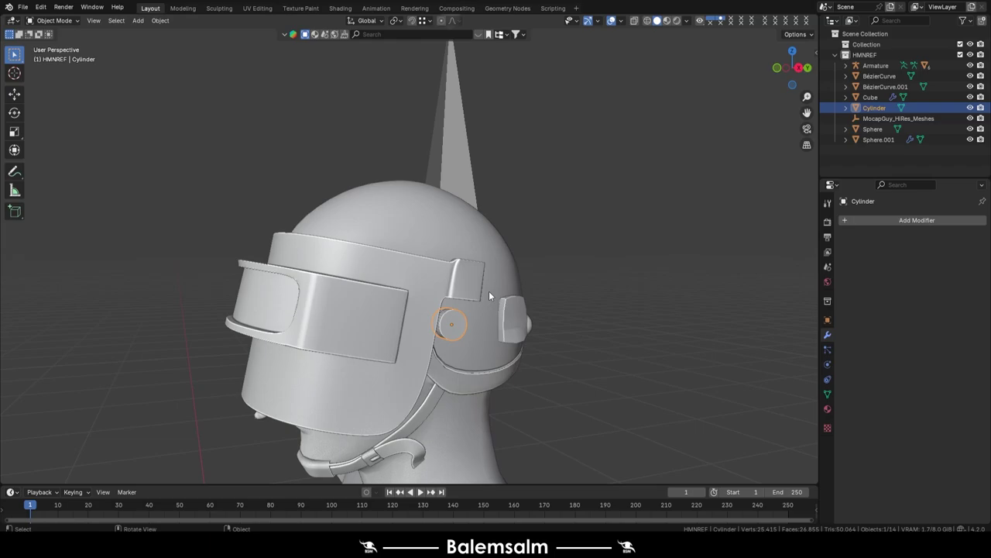
pyautogui.scroll(5, 489, 290)
# Select the cylinder's end face through X-ray and slide it along the cylinder.
pyautogui.hotkey('alt', 'z')
pyautogui.press('`')
pyautogui.click(455, 279)
pyautogui.hotkey('alt', 'z')
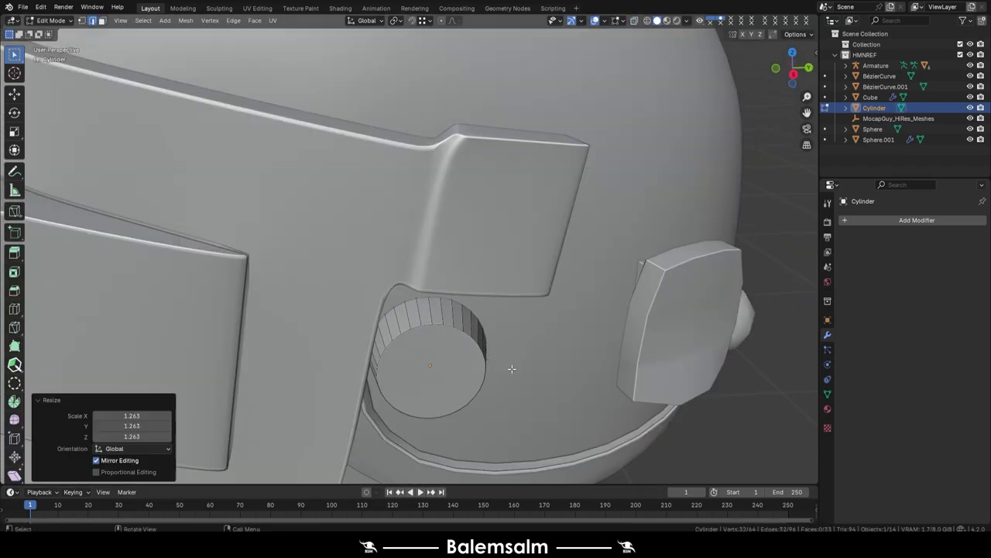
pyautogui.click(470, 354)
pyautogui.moveTo(470, 354); pyautogui.dragTo(476, 401, button='middle')
pyautogui.press('g')
pyautogui.press('g')
pyautogui.press('Return')
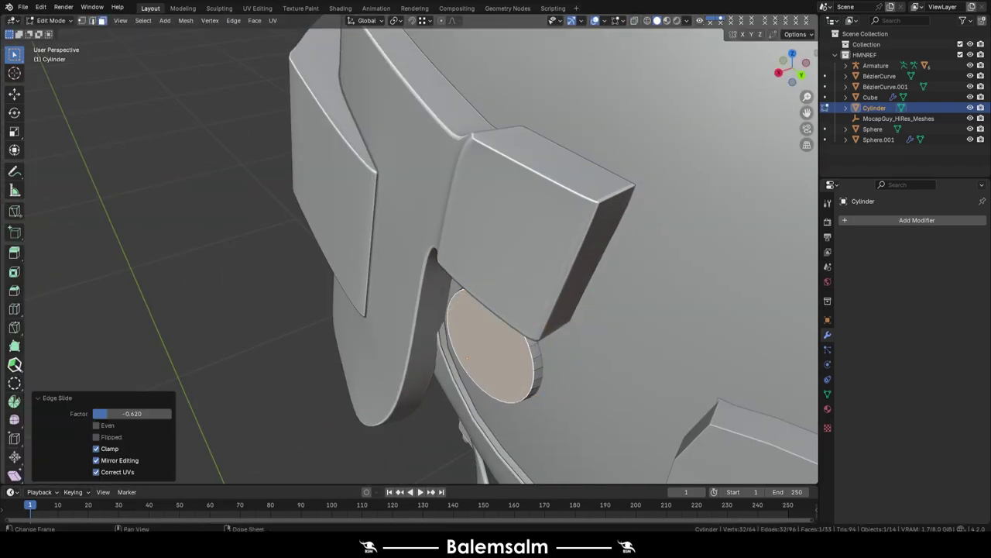
# Shortest-path select the socket's rim edges and move them along Y, then X.
pyautogui.click(498, 392)
pyautogui.moveTo(498, 391)
pyautogui.mouseDown(button='middle')
pyautogui.moveTo(488, 325)
pyautogui.moveTo(465, 313)
pyautogui.mouseUp(button='middle')
pyautogui.click(488, 325)
pyautogui.keyDown('ctrl'); pyautogui.click(526, 275); pyautogui.keyUp('ctrl')
pyautogui.press('g')
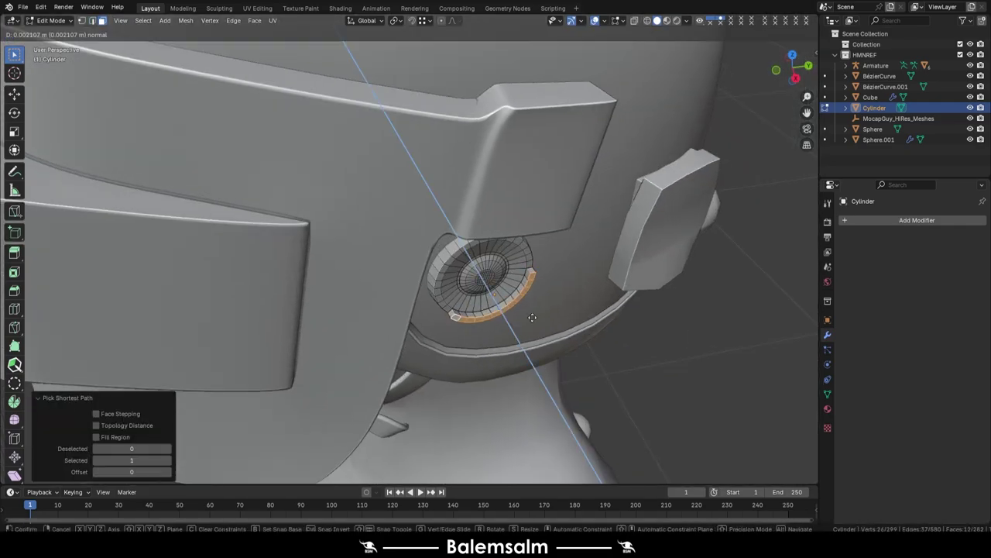
pyautogui.scroll(5, 531, 394)
pyautogui.press('g')
pyautogui.press('y')
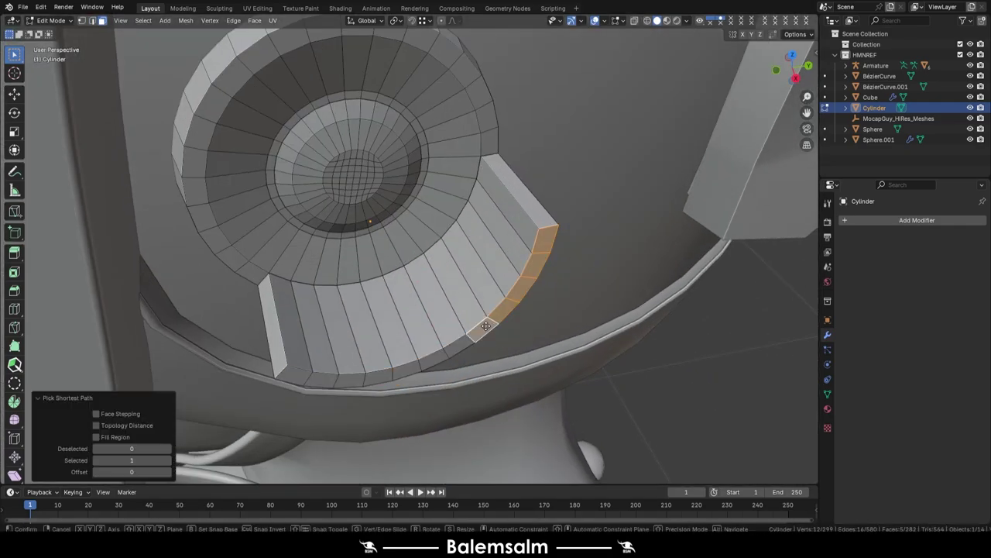
pyautogui.press('g')
pyautogui.press('x')
pyautogui.click(552, 287)
pyautogui.moveTo(552, 287)
pyautogui.mouseDown(button='middle')
pyautogui.moveTo(553, 271)
pyautogui.moveTo(454, 350)
pyautogui.mouseUp(button='middle')
pyautogui.click(556, 275)
# Enable proportional editing and push the selection along X with falloff.
pyautogui.press('o')
pyautogui.press('g')
pyautogui.press('x')
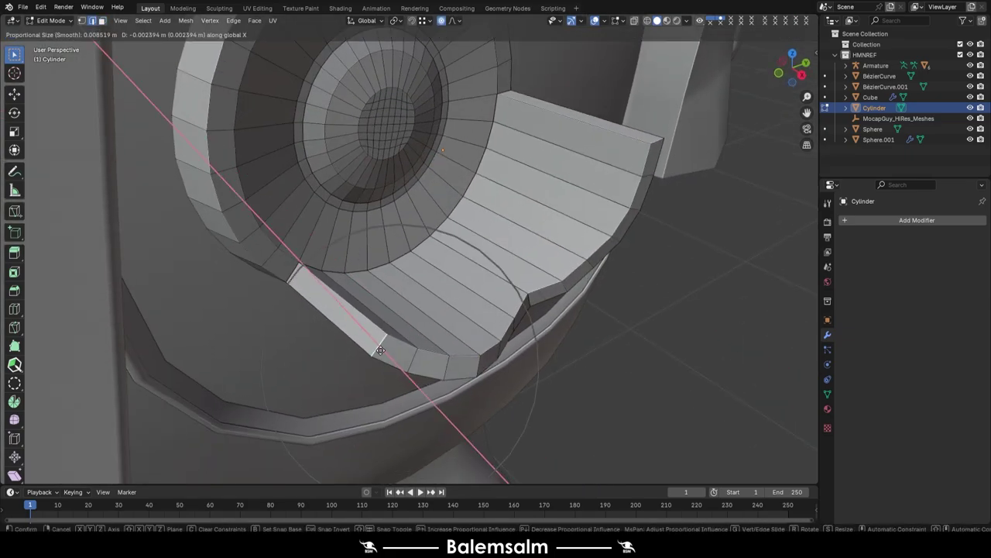
pyautogui.click(379, 355)
# Add a Subdivision Surface modifier, then slide the edge loop and shift it along X.
pyautogui.click(917, 220)
pyautogui.click(794, 343)
pyautogui.press('g')
pyautogui.press('g')
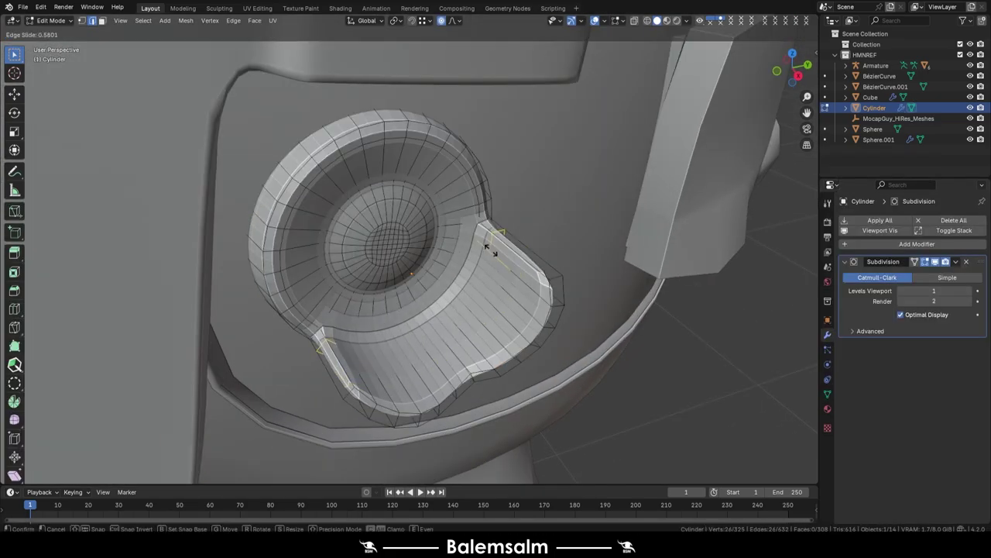
pyautogui.click(576, 269)
pyautogui.scroll(2, 577, 269)
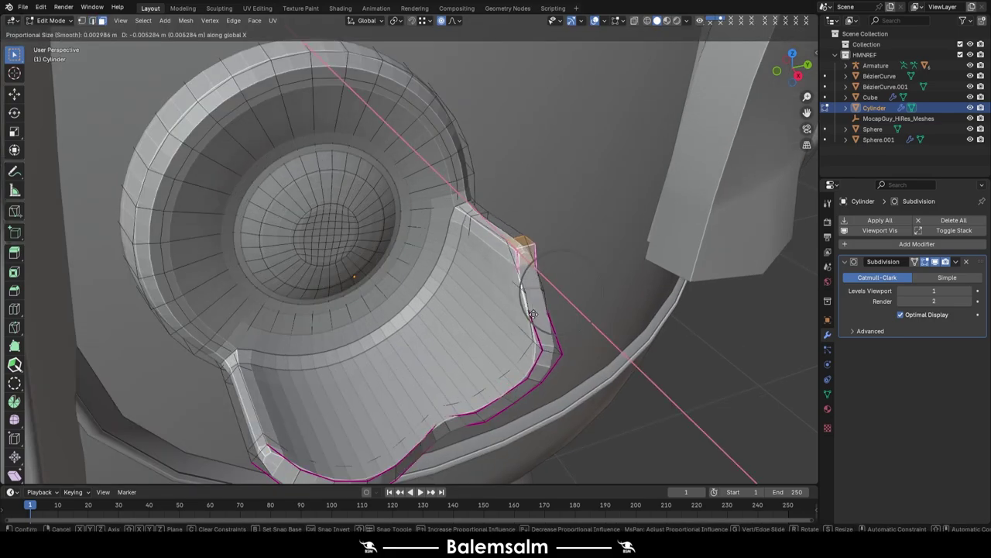
pyautogui.scroll(-4, 533, 335)
pyautogui.scroll(7, 542, 339)
pyautogui.press('g')
pyautogui.press('x')
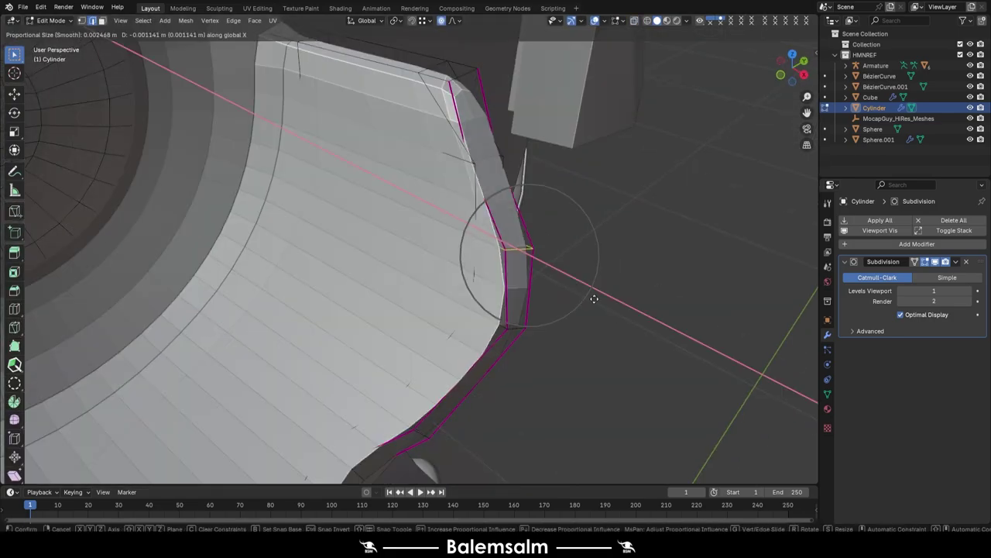
pyautogui.click(611, 254)
pyautogui.hotkey('alt', 'z')
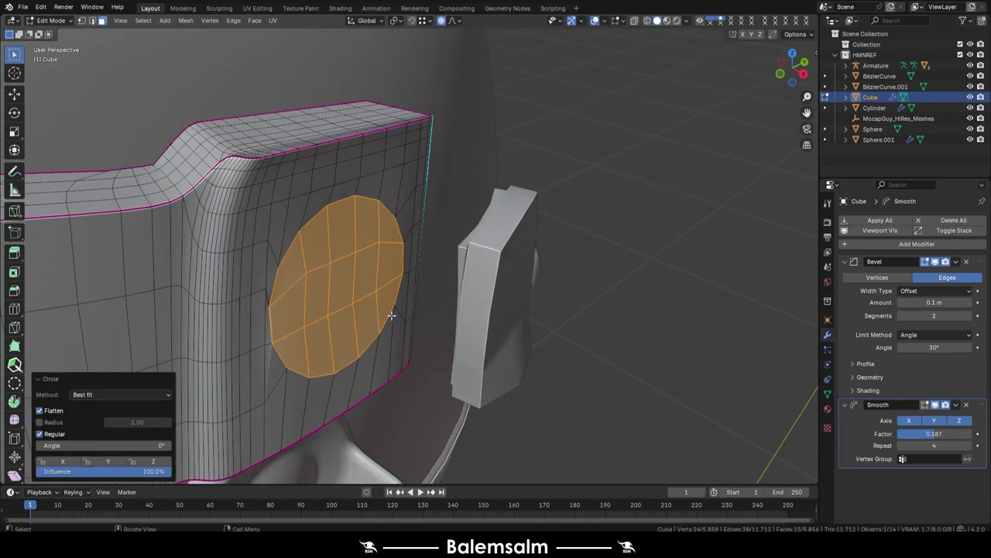
# Scale the round socket patch along X, place it, and shrink the rivet disc face.
pyautogui.press('s')
pyautogui.press('x')
pyautogui.click(459, 374)
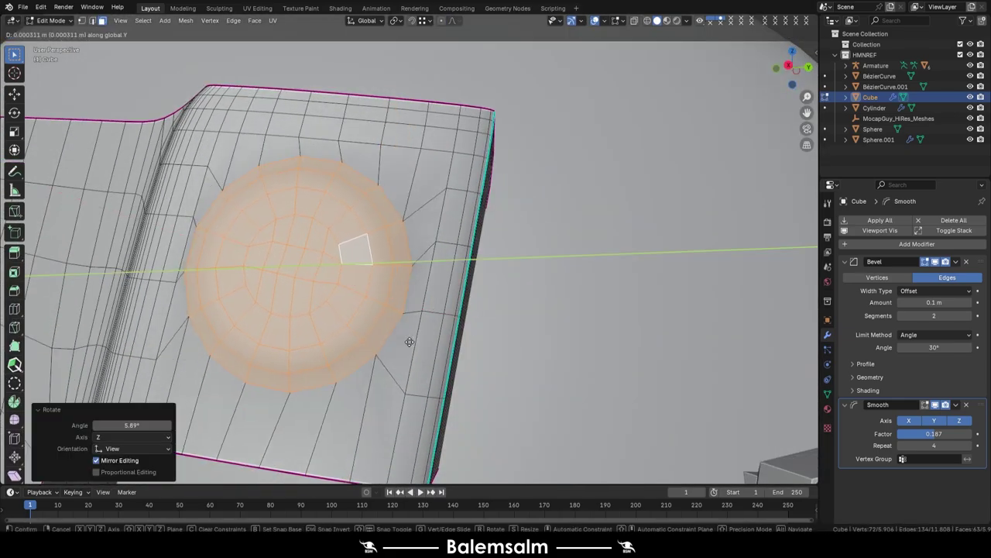
pyautogui.click(410, 342)
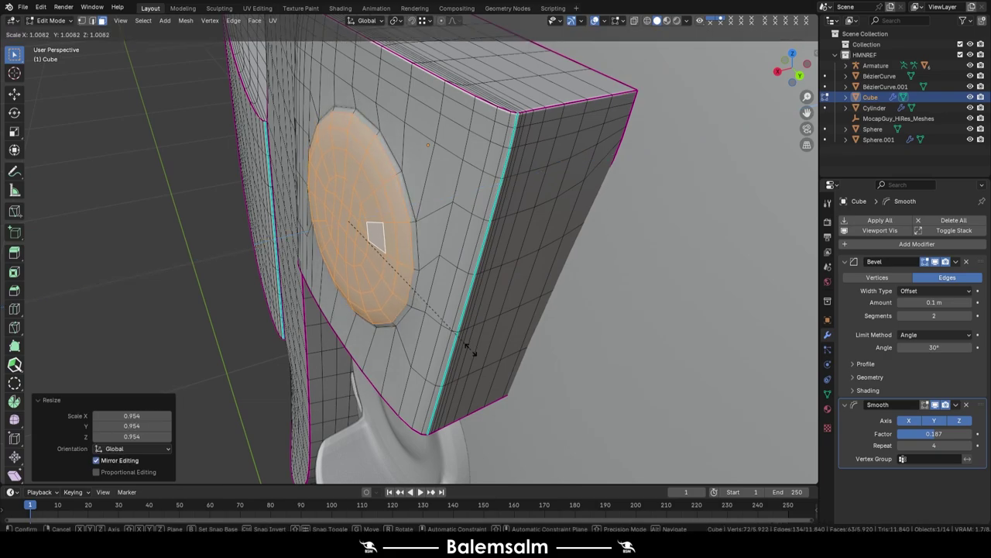
pyautogui.click(471, 349)
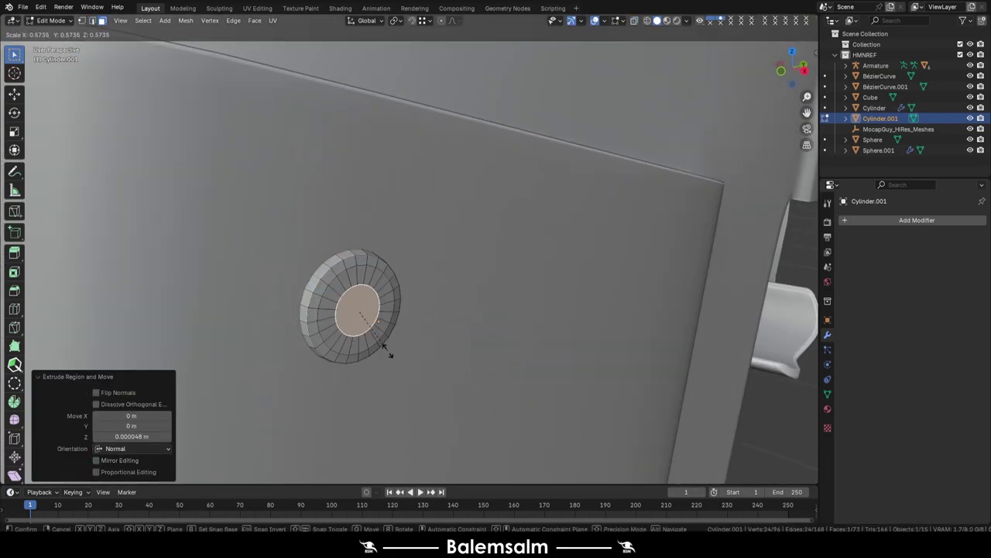
pyautogui.click(389, 368)
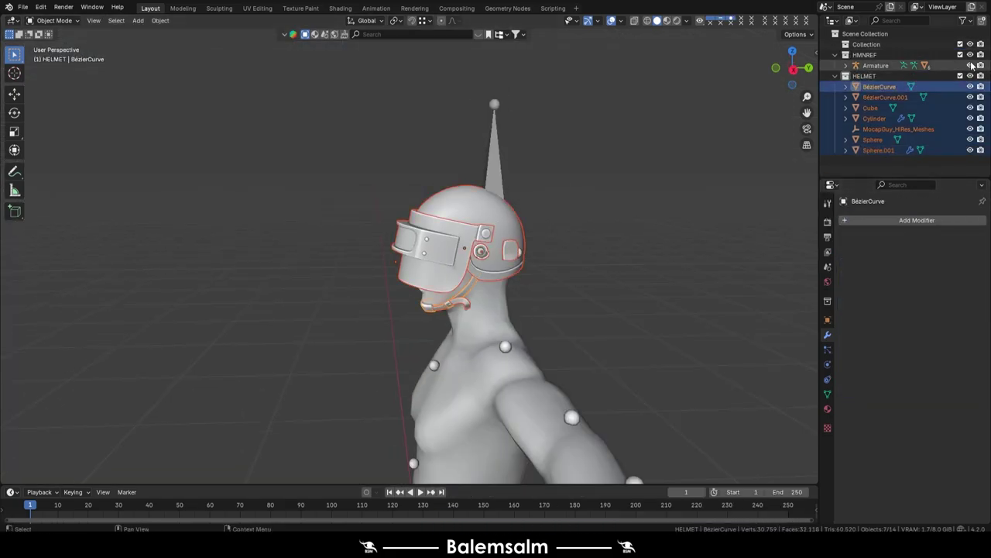
# In the UV Editing workspace, give the dome a new material named helmet.mat.01.
pyautogui.click(257, 8)
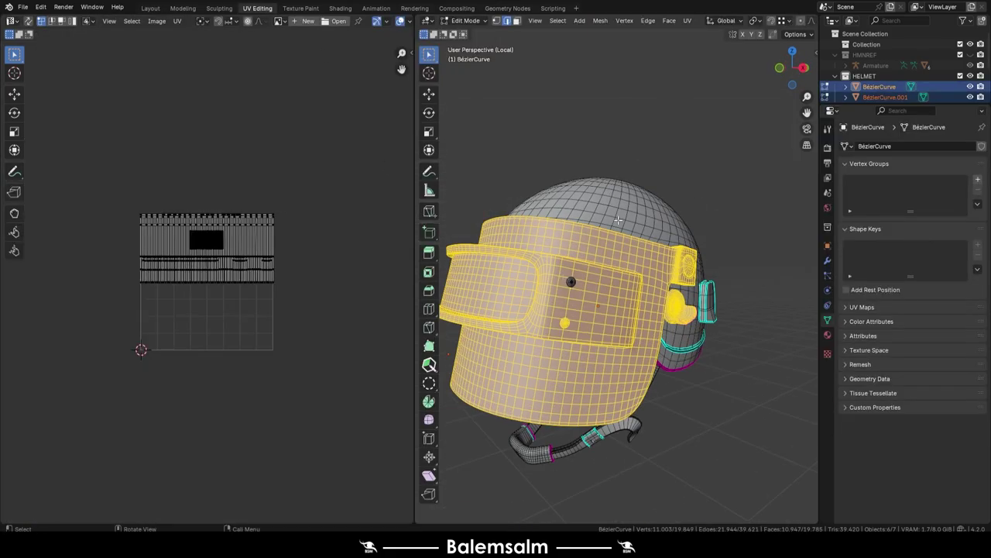
pyautogui.press('Tab')
pyautogui.click(827, 334)
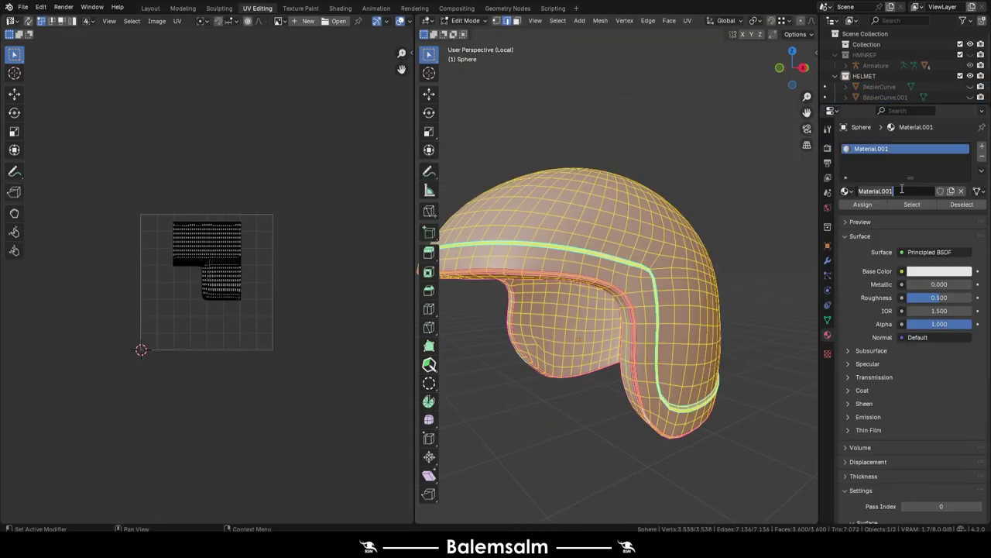
pyautogui.press('Return')
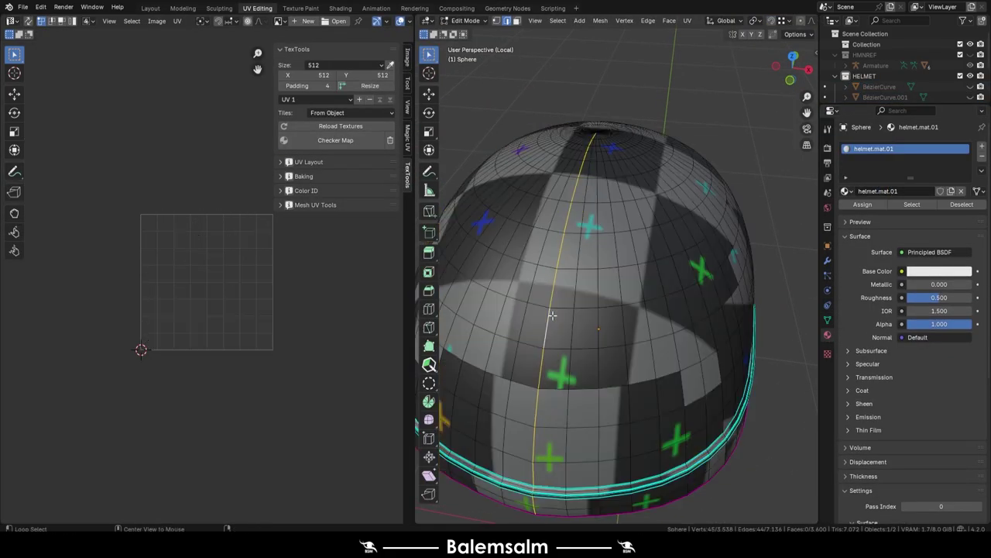
# Unwrap the whole dome and straighten its UV islands into grid blocks.
pyautogui.press('a')
pyautogui.press('u')
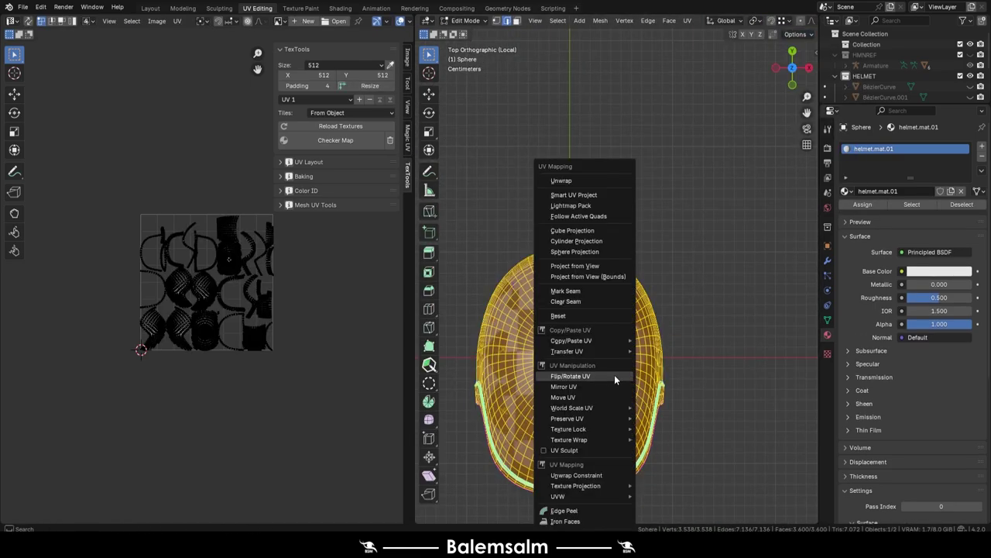
pyautogui.click(614, 374)
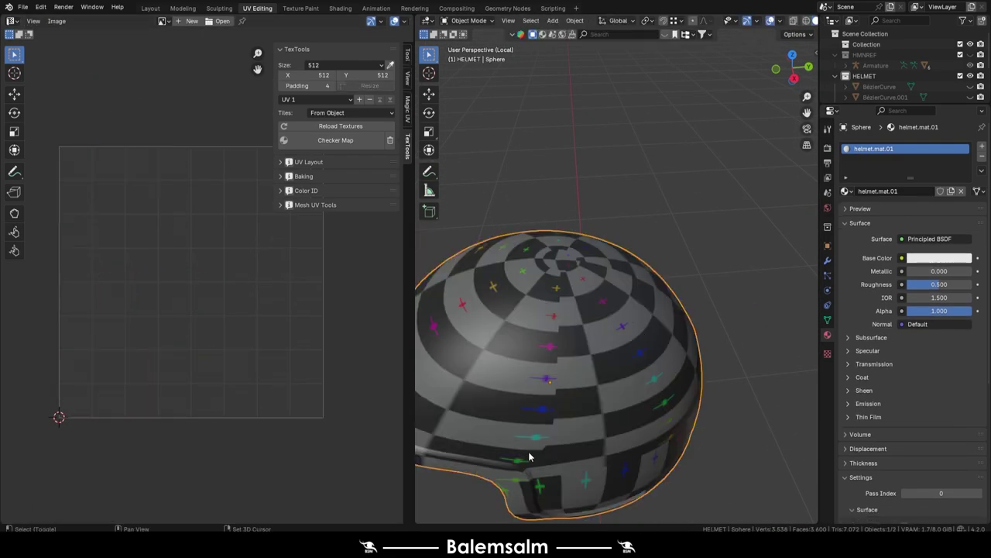
pyautogui.press('Tab')
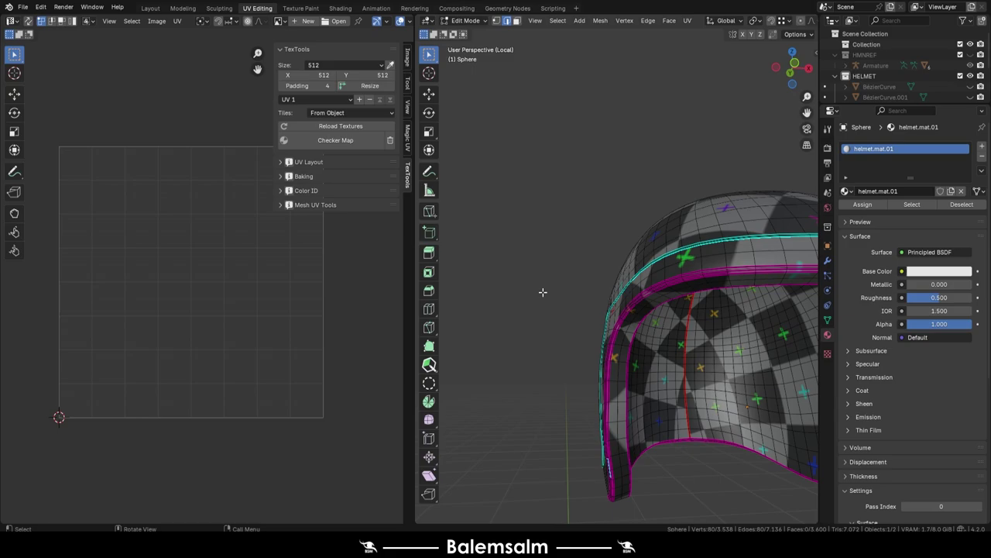
pyautogui.moveTo(542, 292)
pyautogui.mouseDown(button='middle')
pyautogui.moveTo(591, 313)
pyautogui.moveTo(548, 342)
pyautogui.mouseUp(button='middle')
pyautogui.press('a')
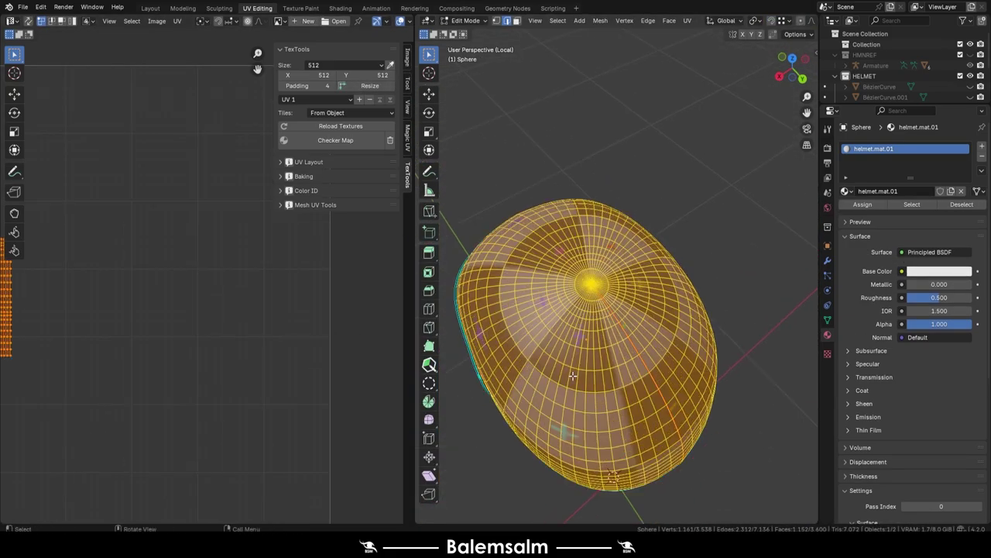
pyautogui.press('q')
pyautogui.click(267, 375)
pyautogui.press('q')
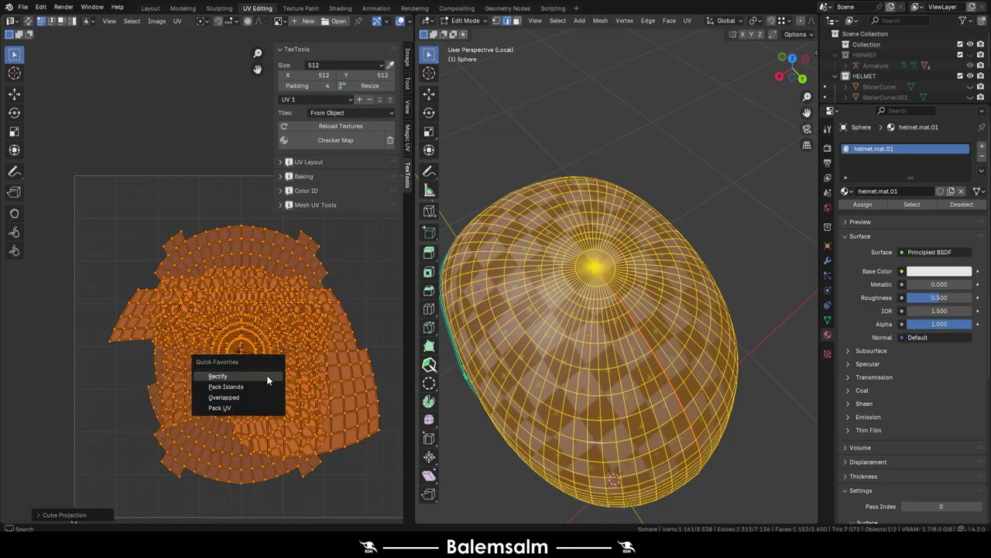
pyautogui.click(266, 376)
pyautogui.press('q')
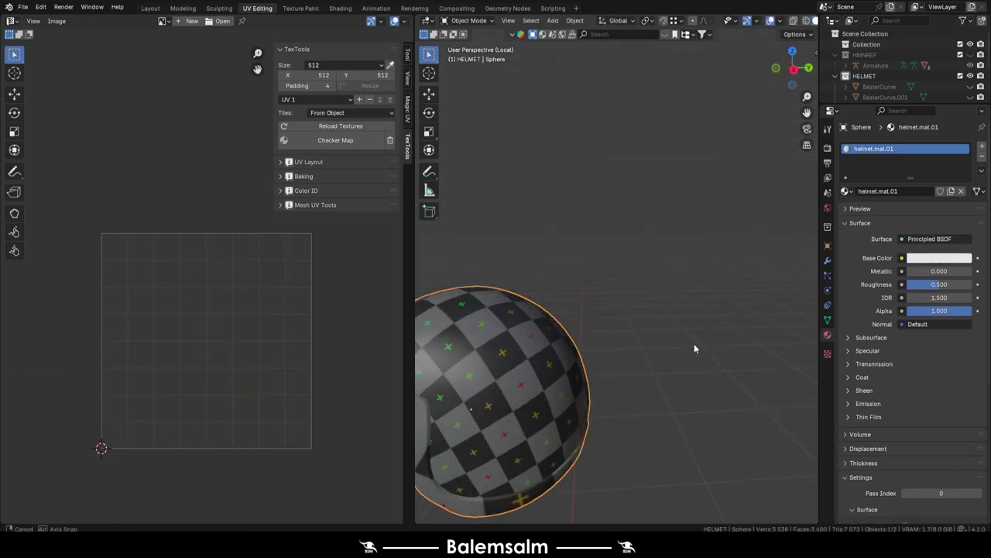
# Frame the dome, leave local view, and enter Edit Mode on the visor shell with nothing selected.
pyautogui.moveTo(693, 343)
pyautogui.mouseDown(button='middle')
pyautogui.moveTo(551, 382)
pyautogui.moveTo(492, 279)
pyautogui.mouseUp(button='middle')
pyautogui.scroll(-5, 583, 236)
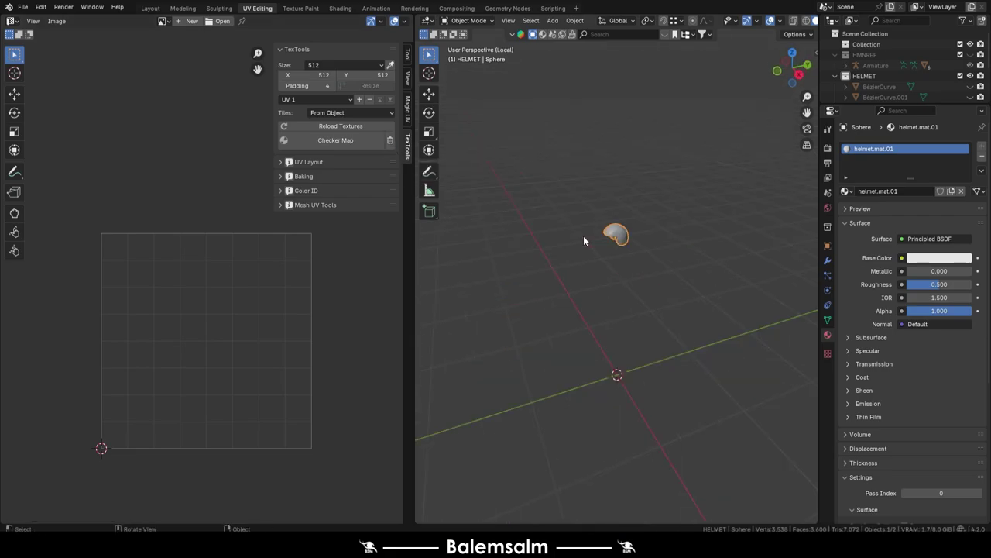
pyautogui.press('KP_Decimal')
pyautogui.press('KP_Divide')
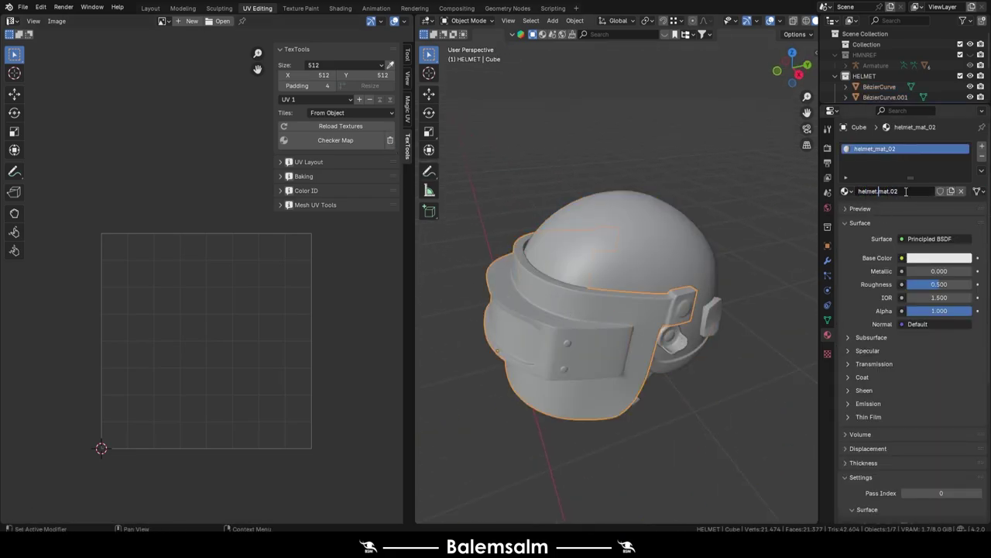
pyautogui.press('Tab')
pyautogui.scroll(5, 606, 310)
pyautogui.hotkey('alt', 'a')
# Add a second material slot, helmet.mat.GLASS.03, for the visor glass faces.
pyautogui.keyDown('alt'); pyautogui.click(620, 379); pyautogui.keyUp('alt')
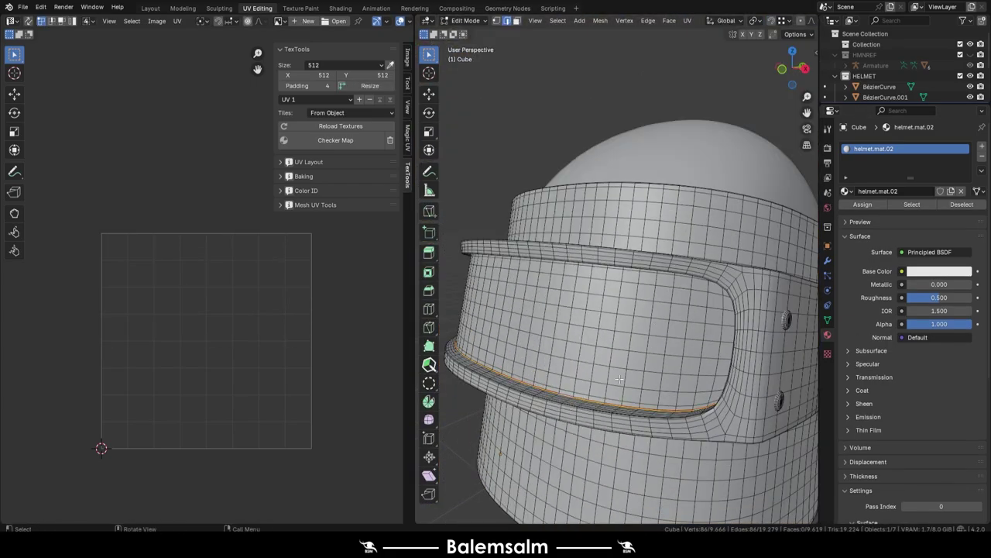
pyautogui.click(981, 147)
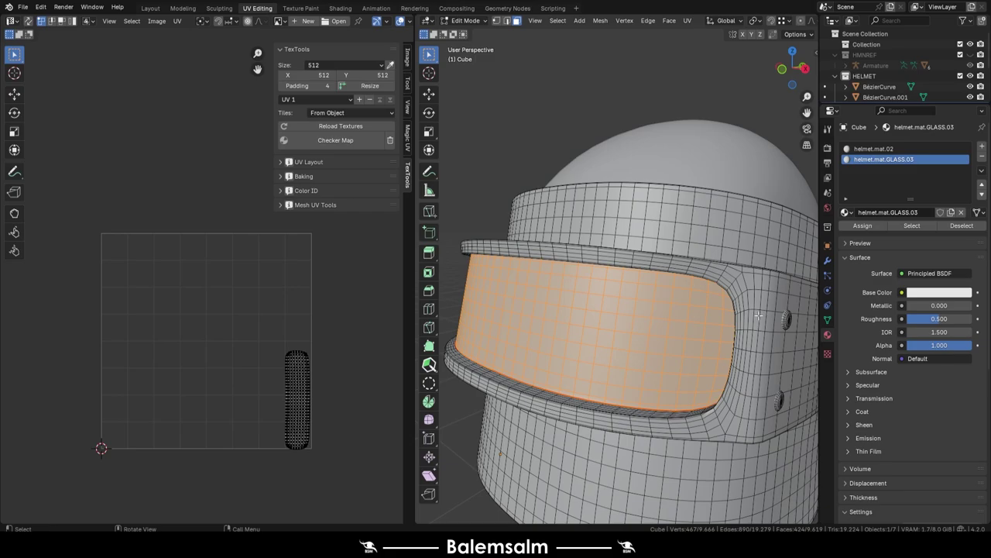
pyautogui.click(962, 226)
# Select the helmet.mat.02 faces, apply the checker map and Smart UV Project them.
pyautogui.click(874, 148)
pyautogui.click(912, 226)
pyautogui.click(336, 140)
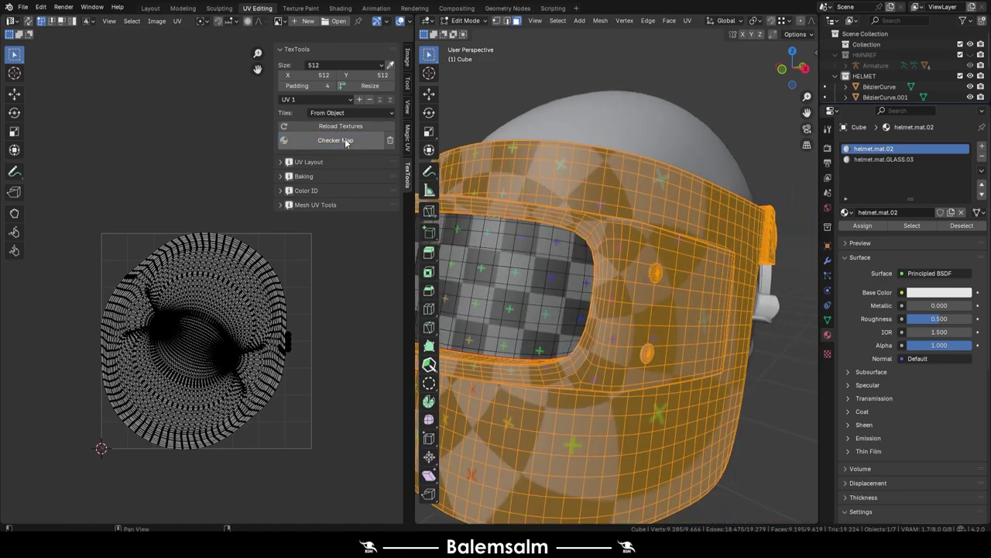
pyautogui.press('u')
pyautogui.click(797, 347)
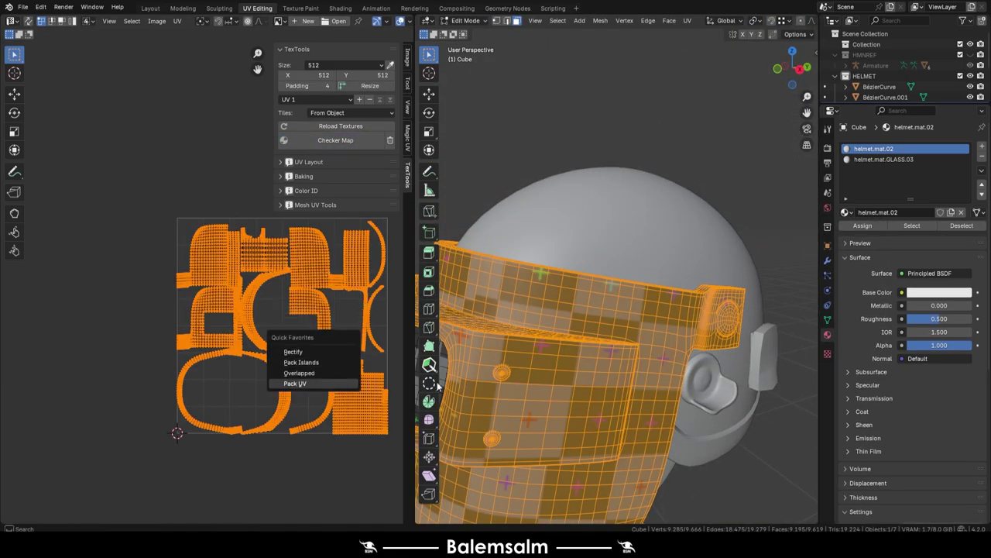